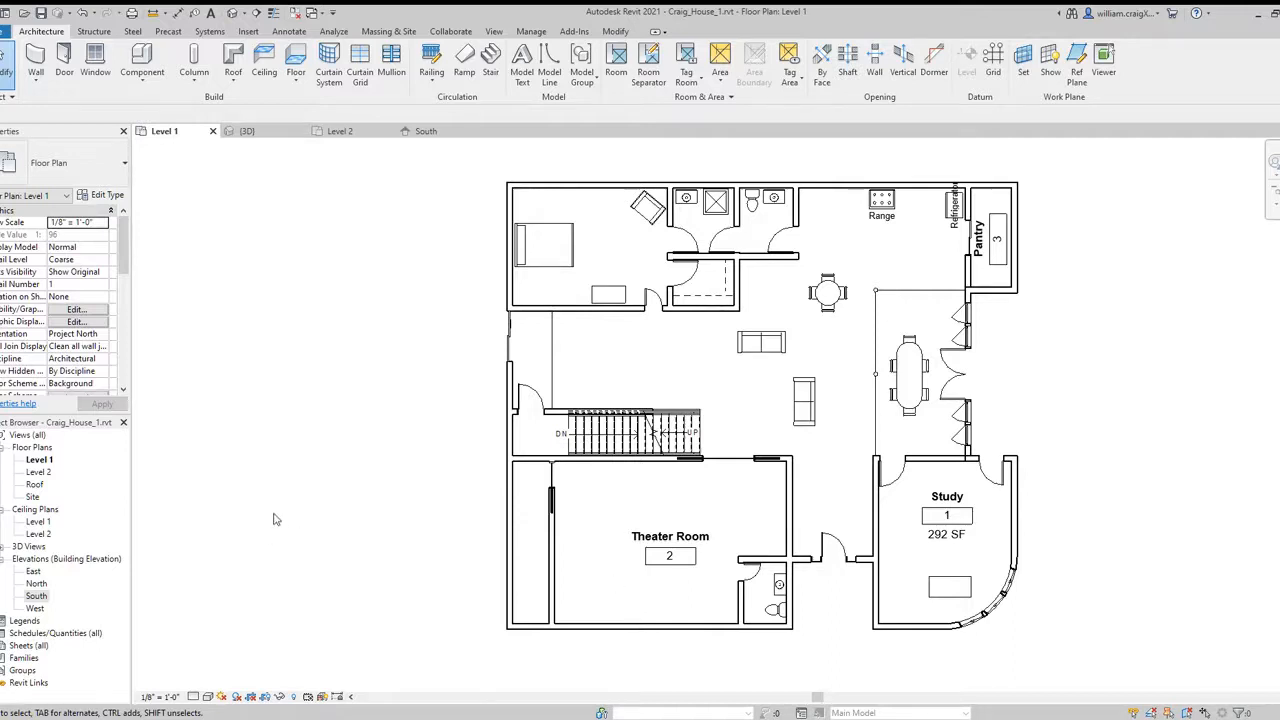
Copy the Level 1 perimeter walls to the clipboard, including the Theater Room's north and east walls but not its outer west and south walls.
{"action": "left_click", "coordinate": [340, 131]}
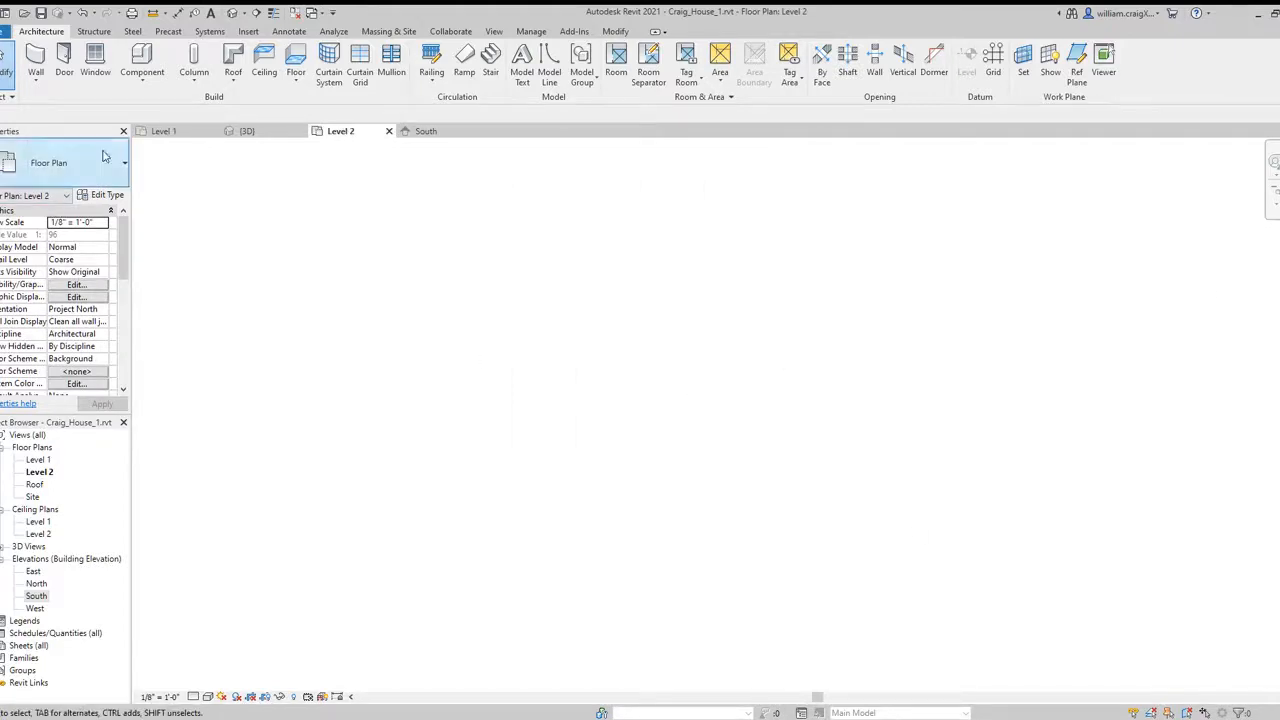
{"action": "left_click", "coordinate": [163, 131]}
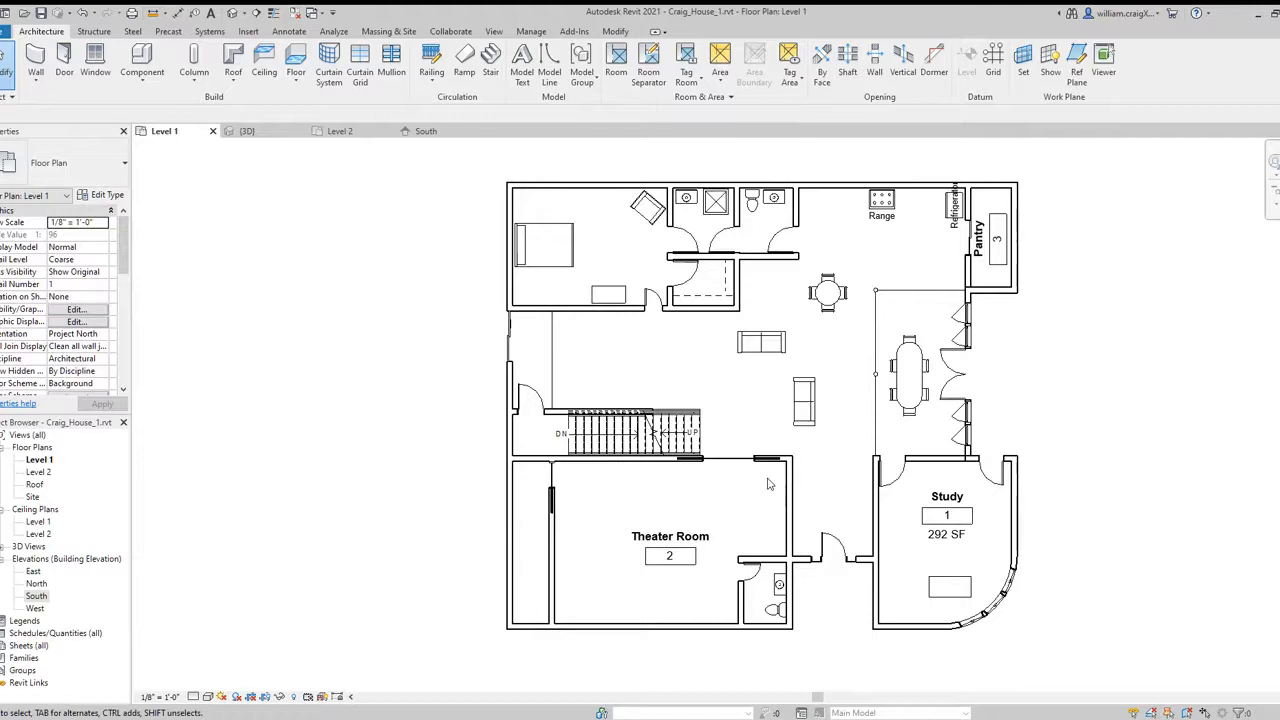
{"action": "left_click", "coordinate": [543, 194]}
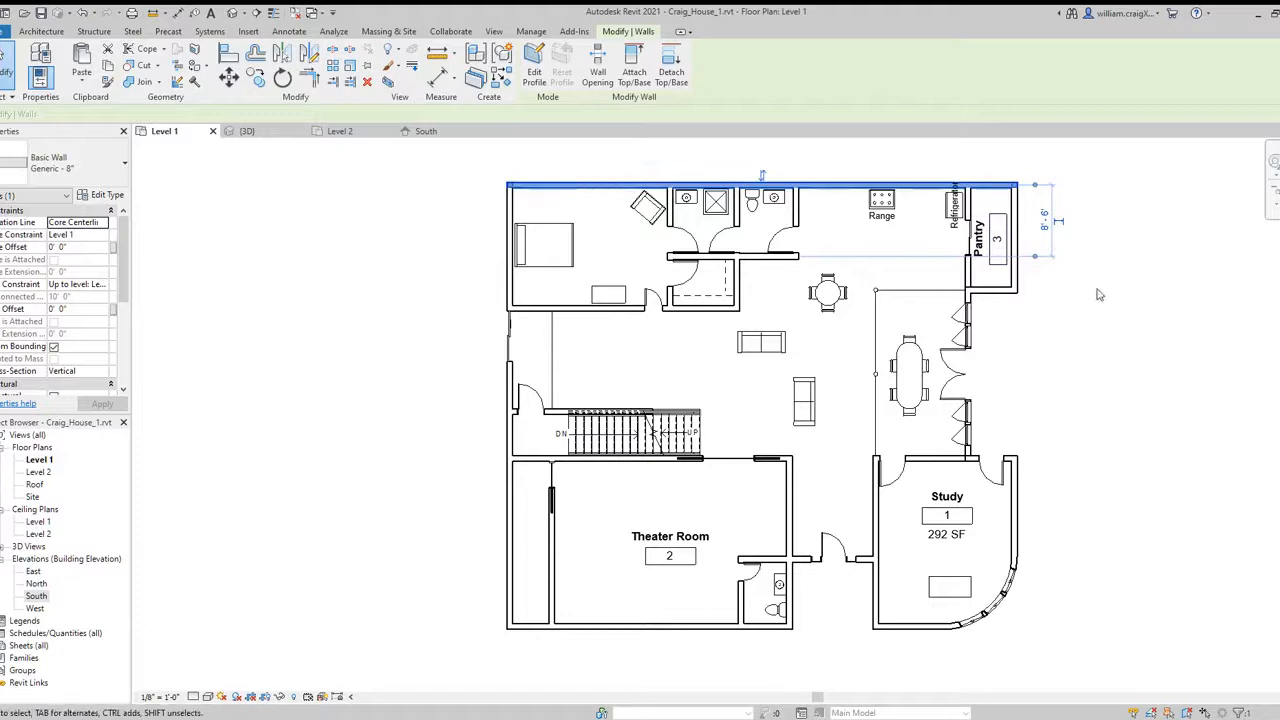
{"action": "left_click", "coordinate": [1018, 280], "text": "ctrl"}
{"action": "left_click", "coordinate": [990, 291], "text": "ctrl"}
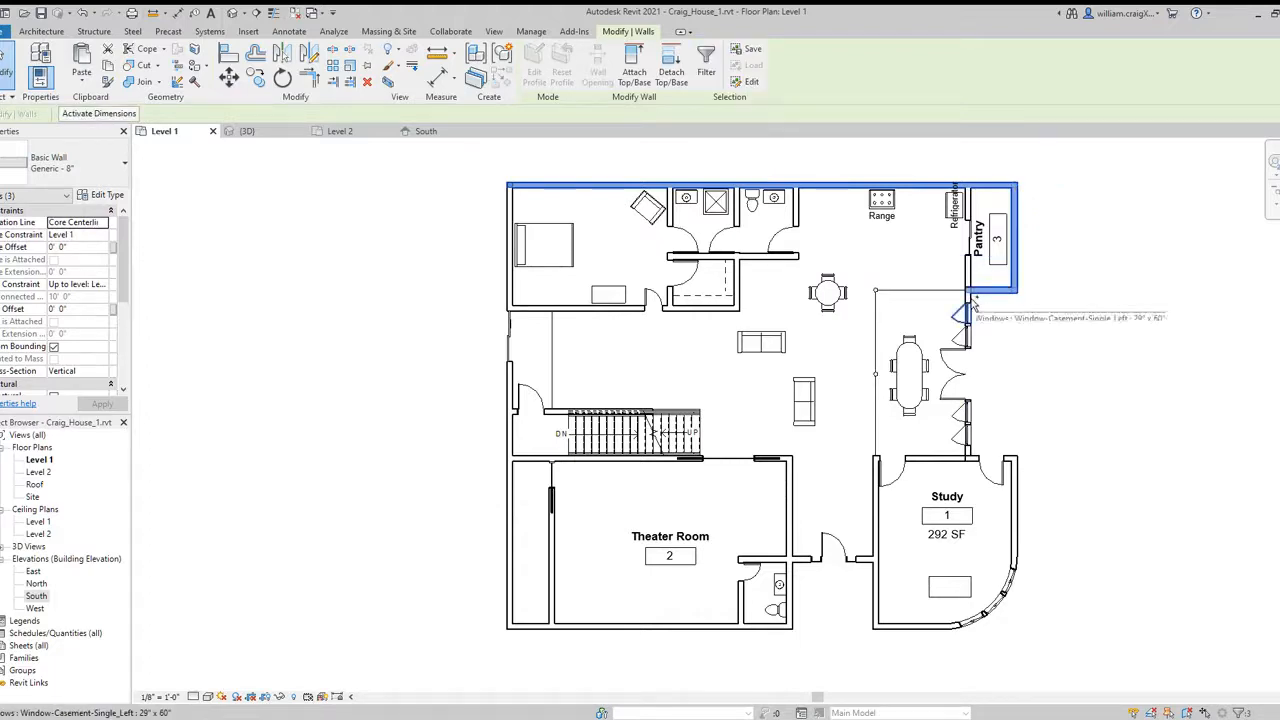
{"action": "left_click", "coordinate": [968, 300], "text": "ctrl"}
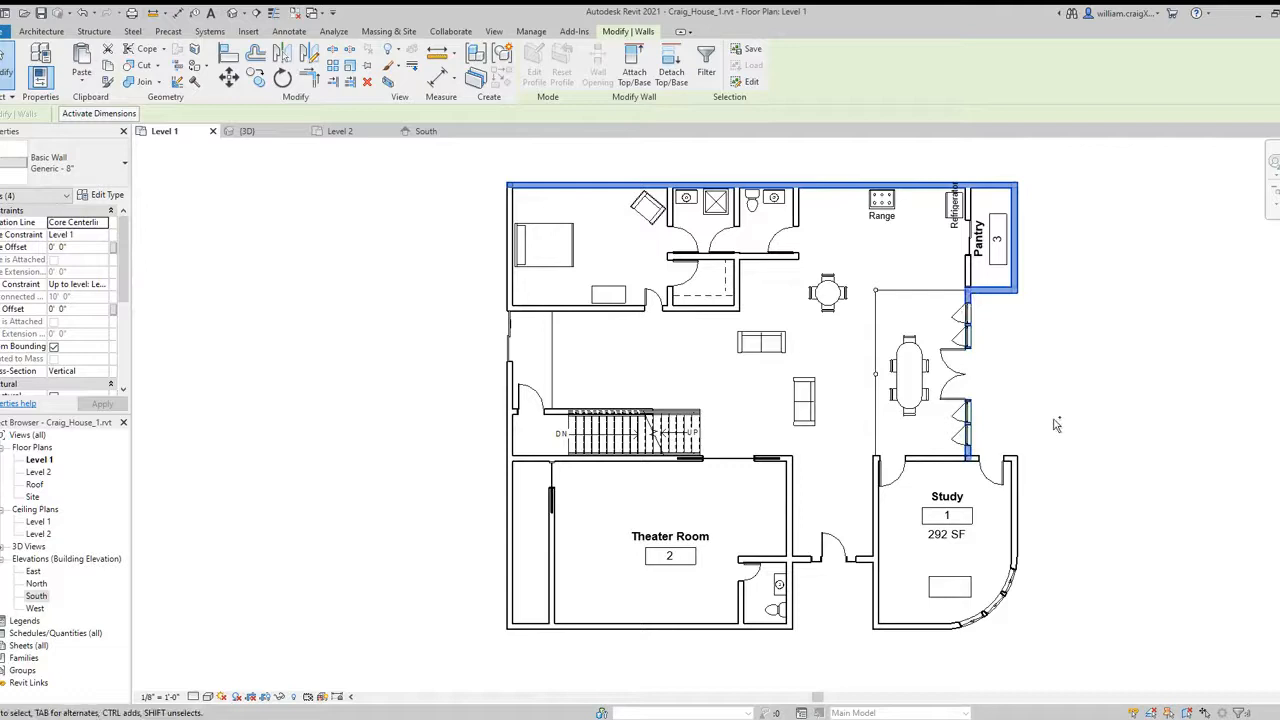
{"action": "left_click", "coordinate": [1013, 488], "text": "ctrl"}
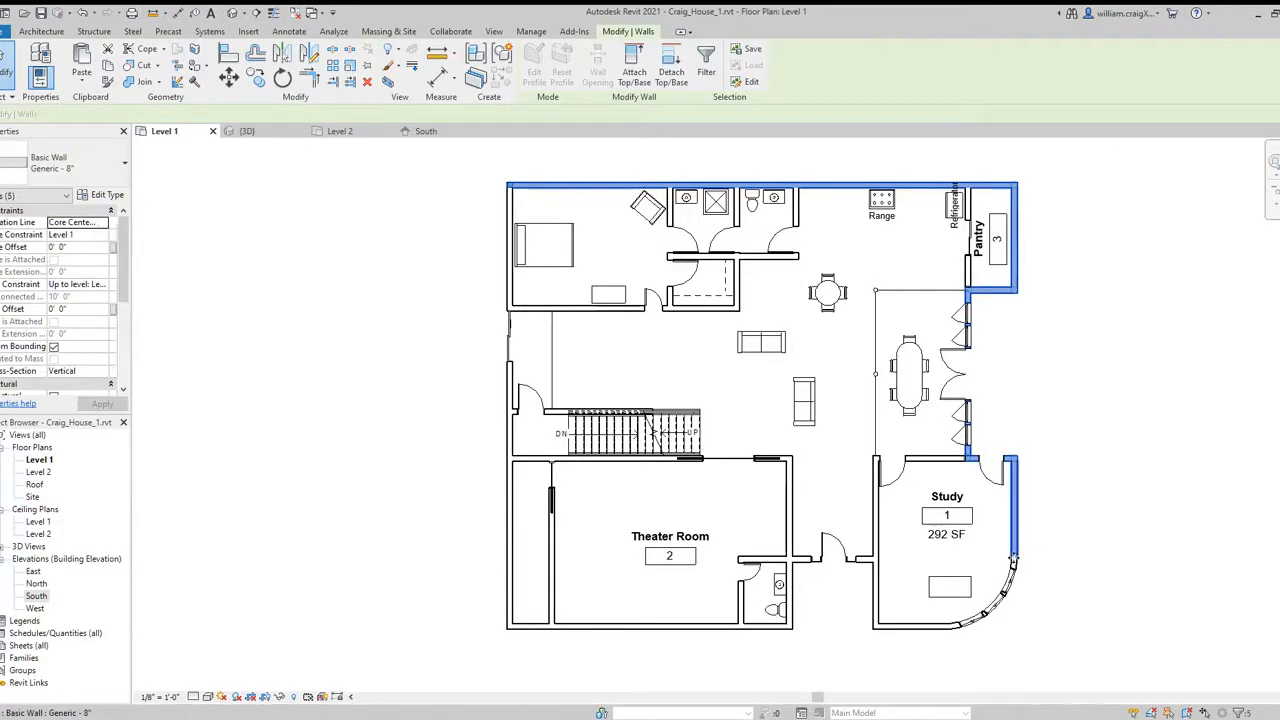
{"action": "left_click", "coordinate": [1016, 565], "text": "ctrl"}
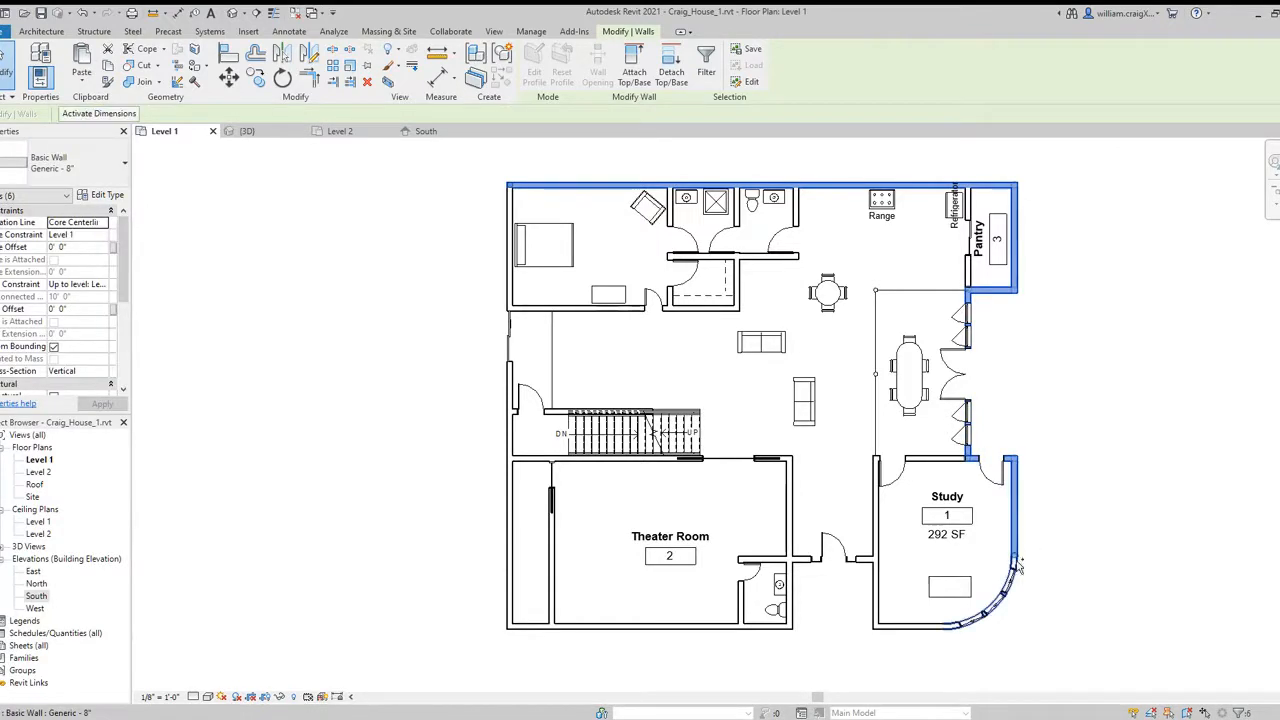
{"action": "left_click", "coordinate": [922, 626], "text": "ctrl"}
{"action": "left_click", "coordinate": [872, 614], "text": "ctrl"}
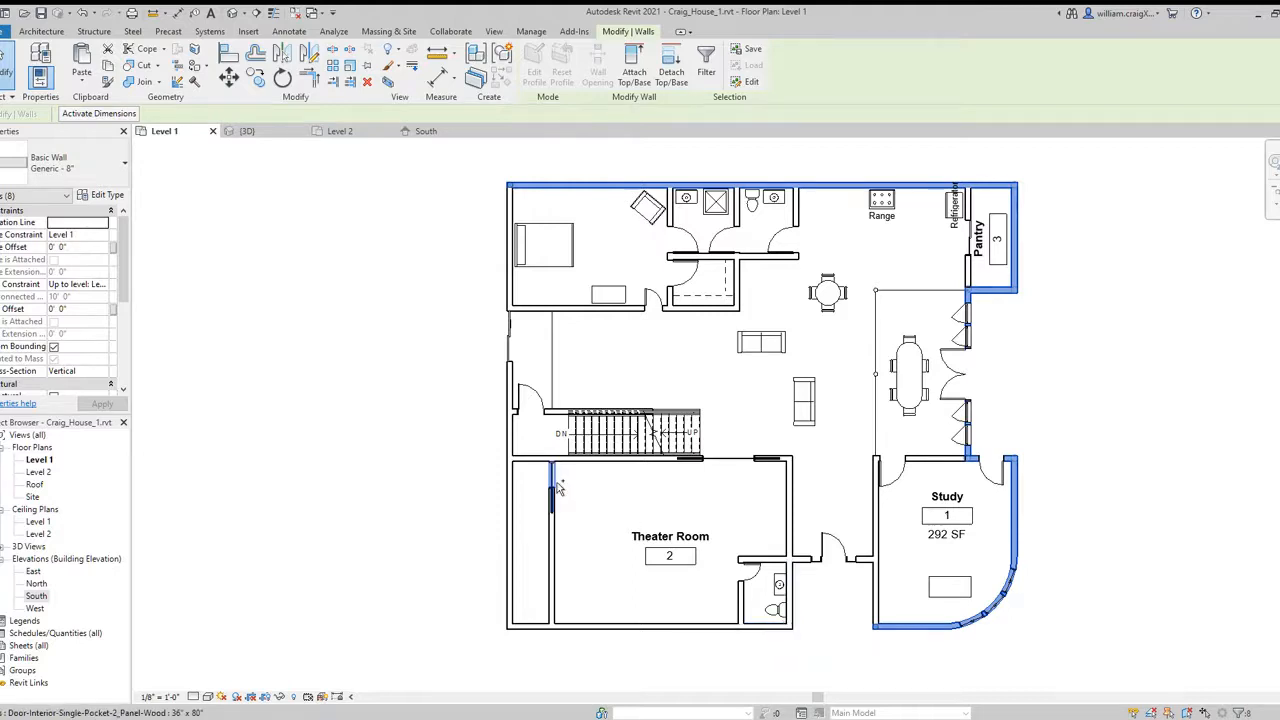
{"action": "left_click", "coordinate": [512, 430], "text": "ctrl"}
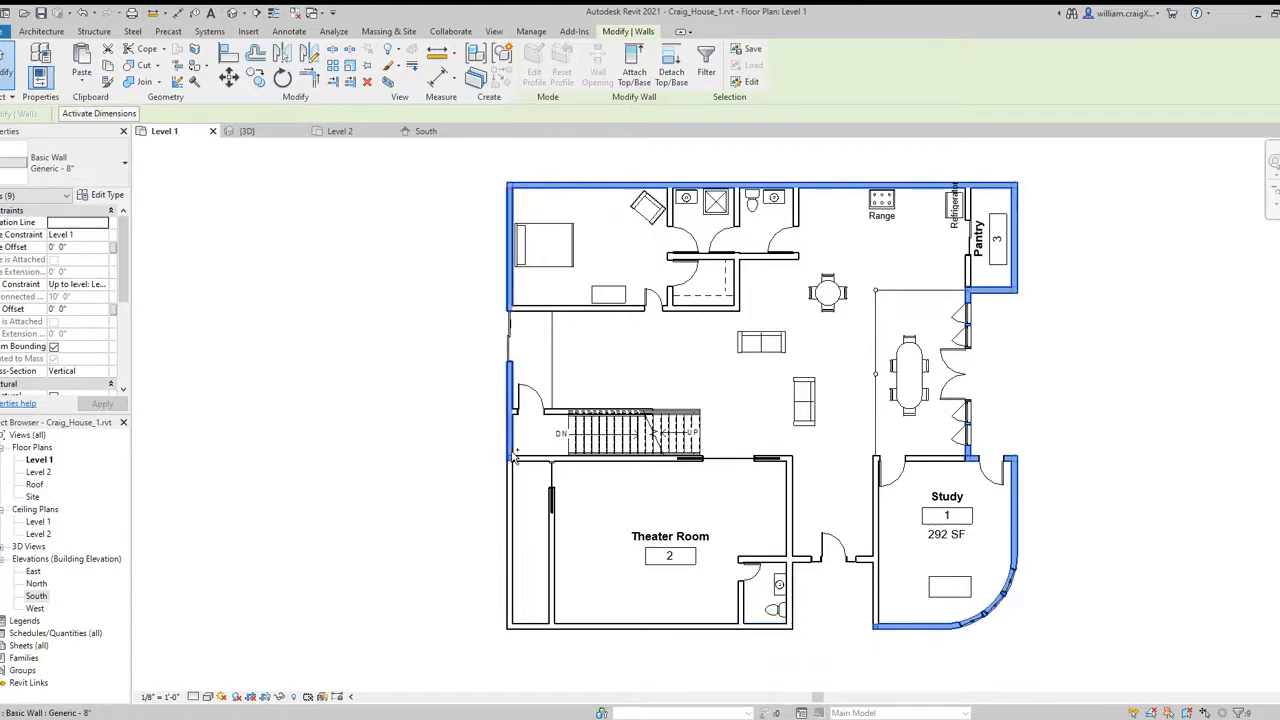
{"action": "left_click", "coordinate": [531, 462], "text": "ctrl"}
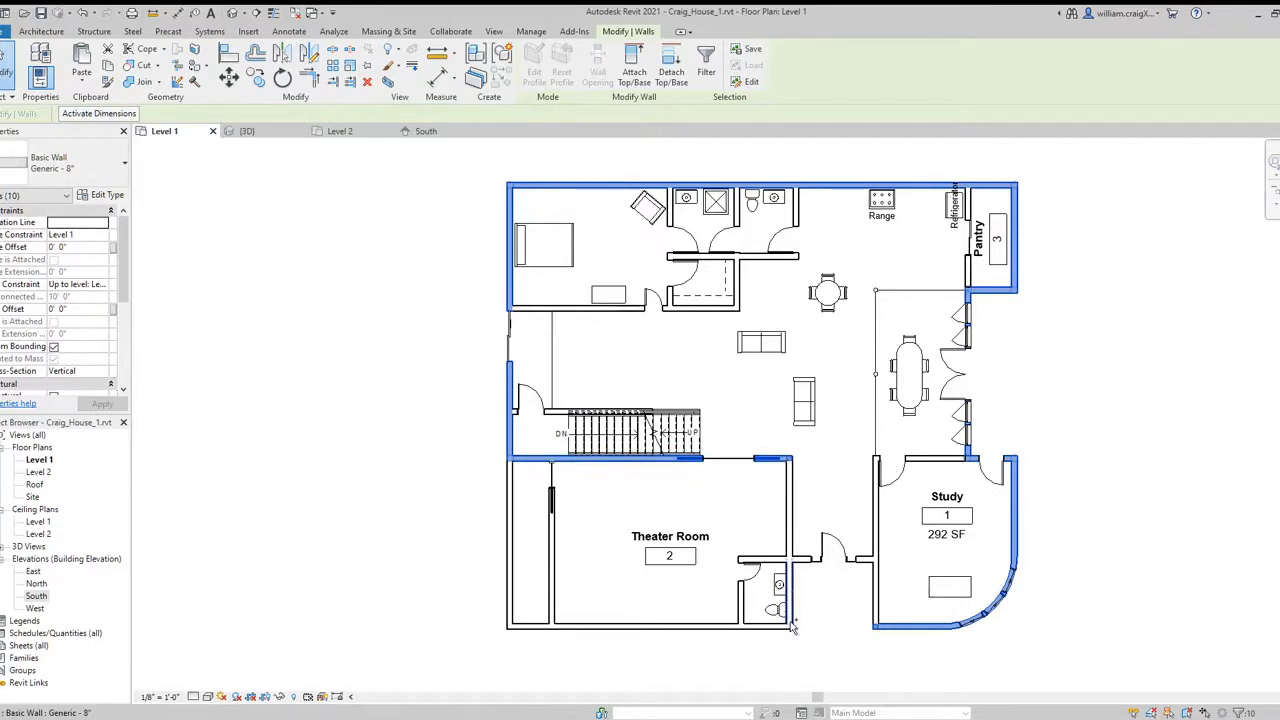
{"action": "left_click", "coordinate": [790, 513], "text": "ctrl"}
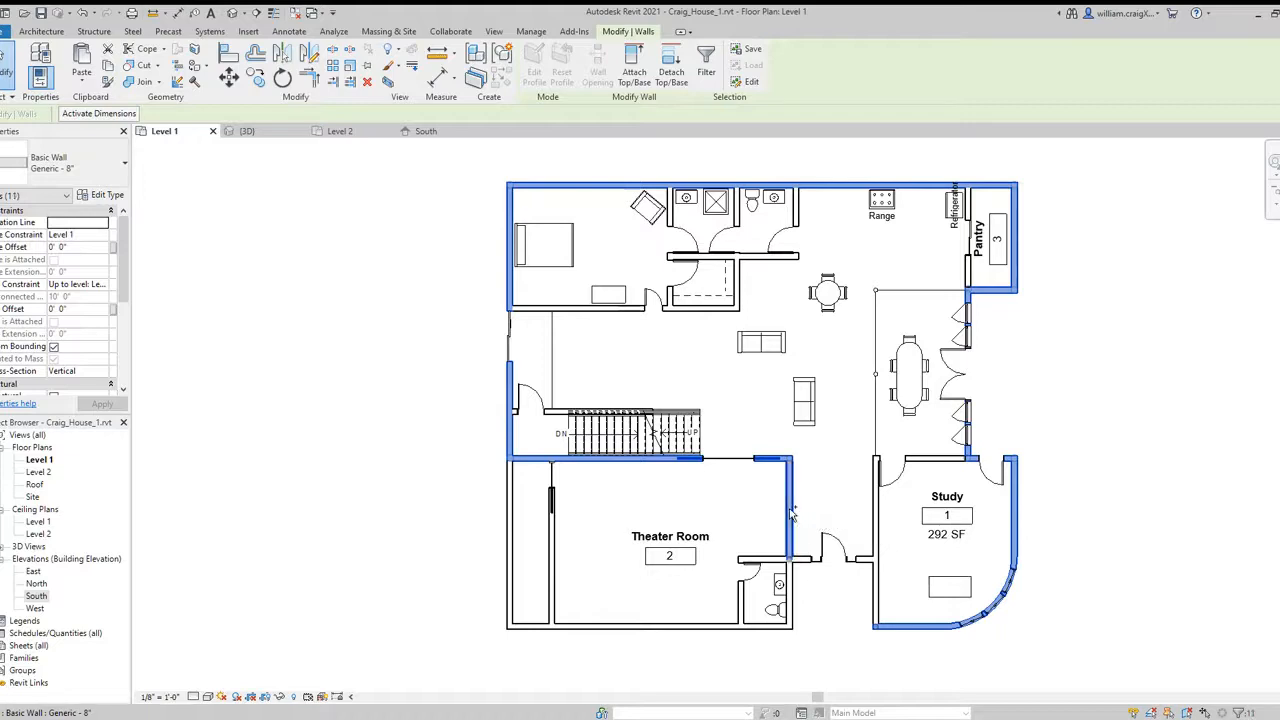
{"action": "left_click", "coordinate": [789, 593], "text": "ctrl"}
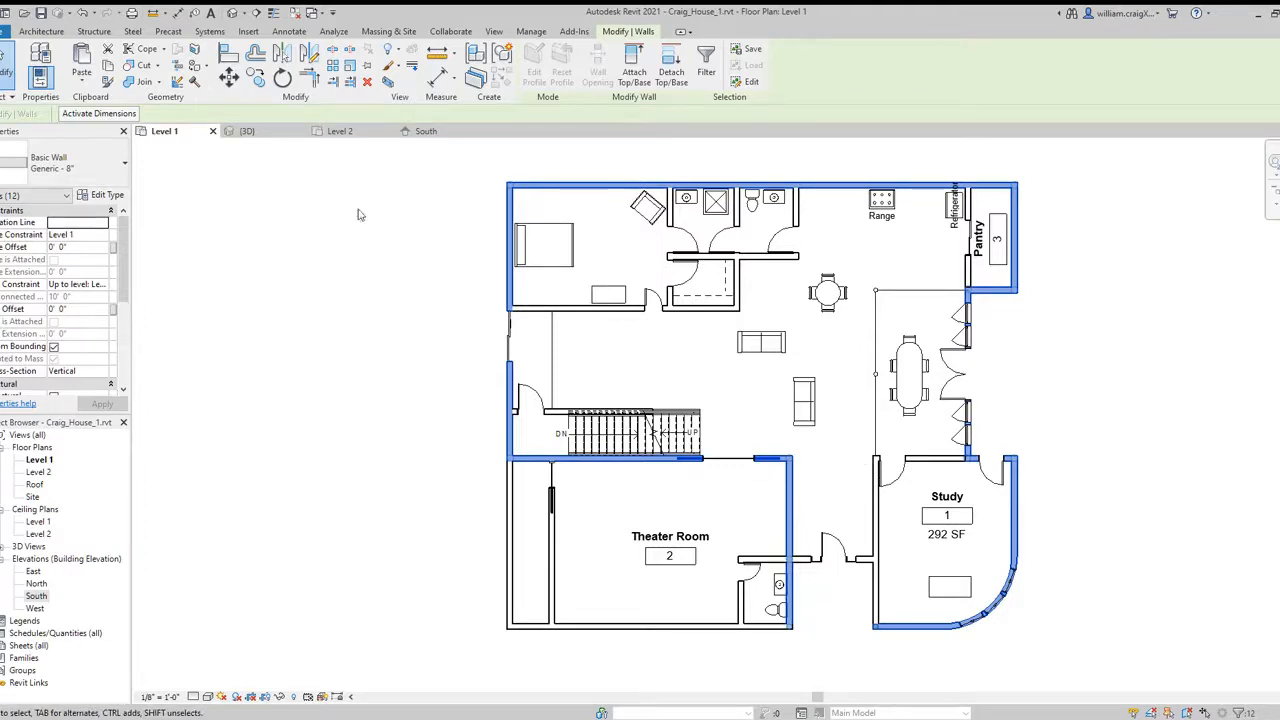
{"action": "left_click", "coordinate": [108, 66]}
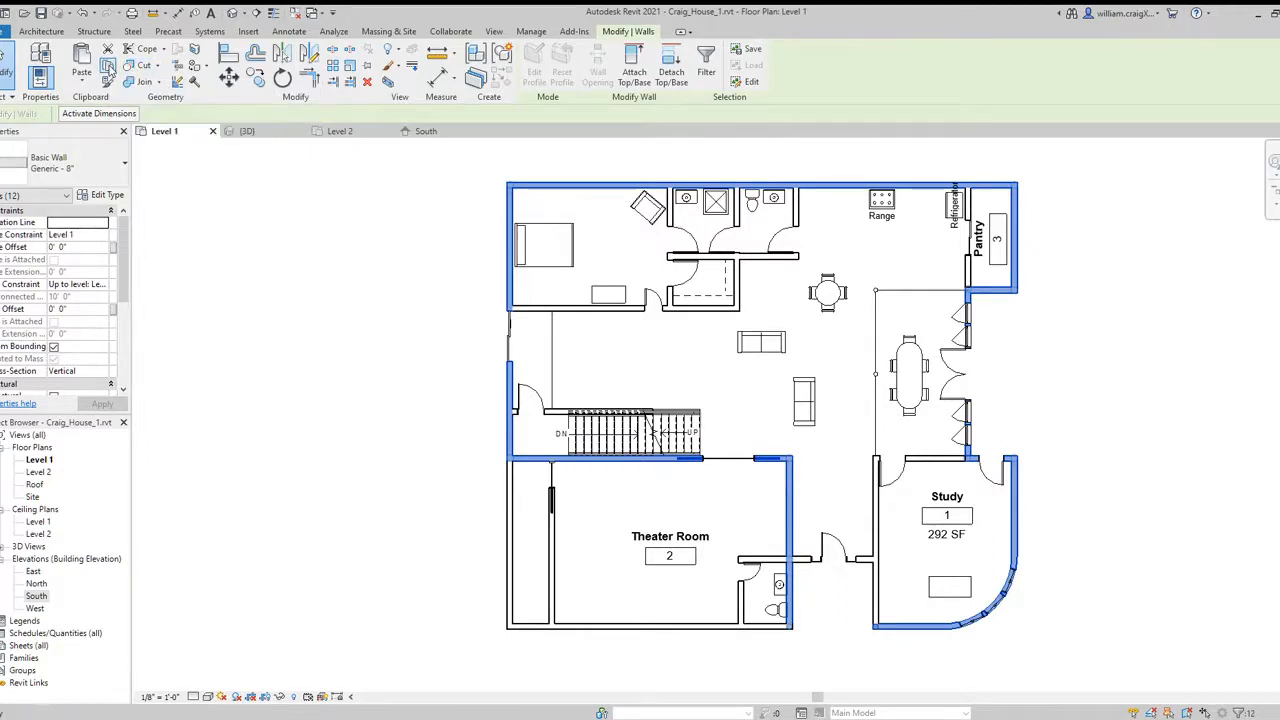
Paste the copied walls in the Level 2 floor plan using the Aligned to Selected Levels option.
{"action": "left_click", "coordinate": [340, 131]}
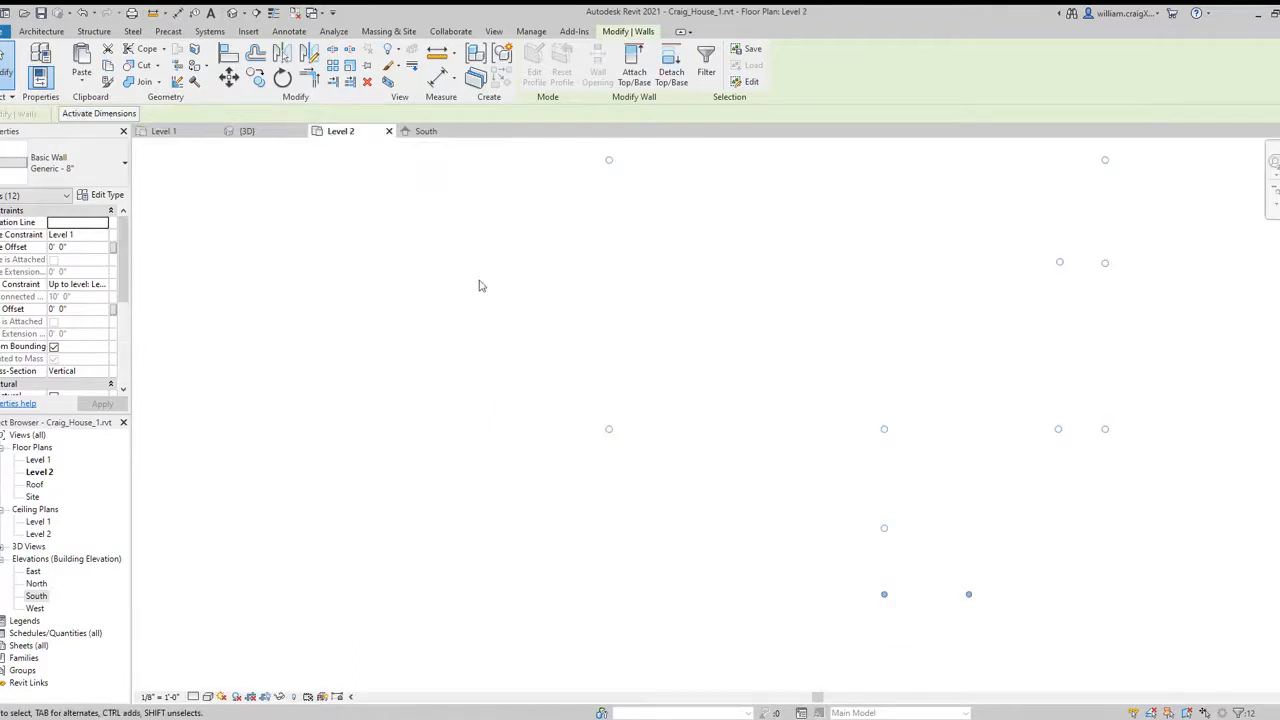
{"action": "left_click", "coordinate": [83, 80]}
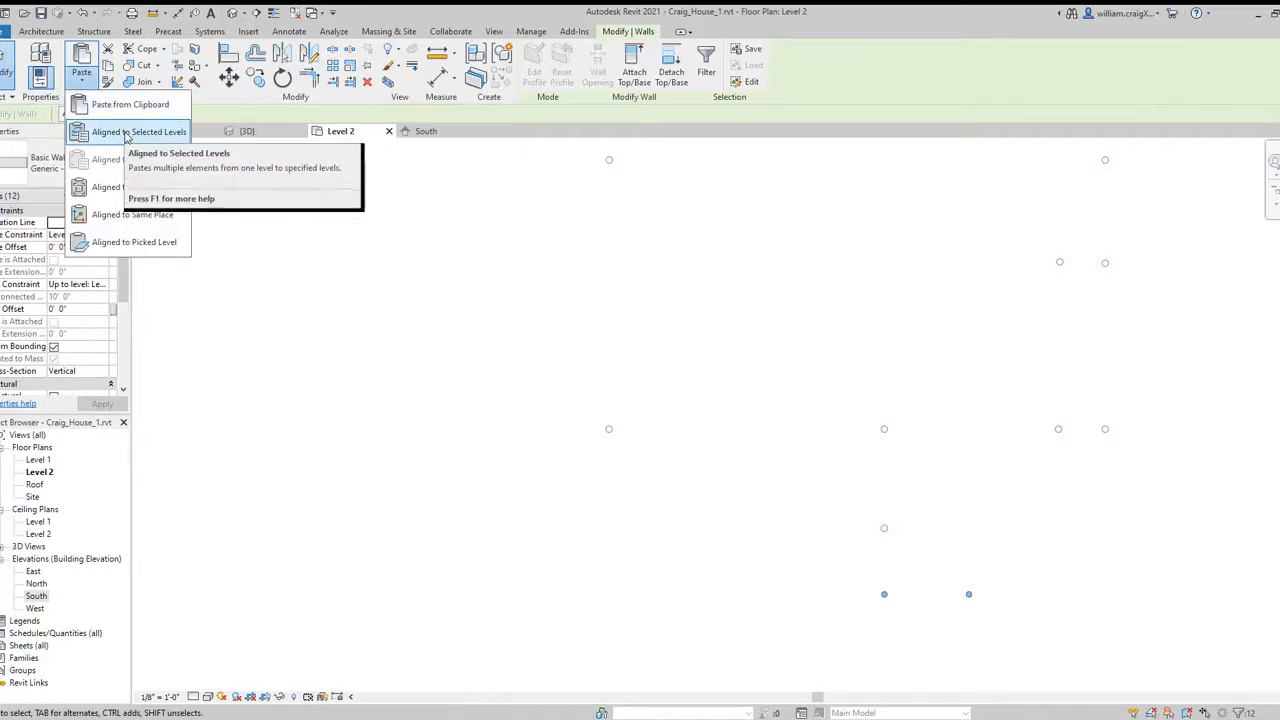
{"action": "left_click", "coordinate": [126, 133]}
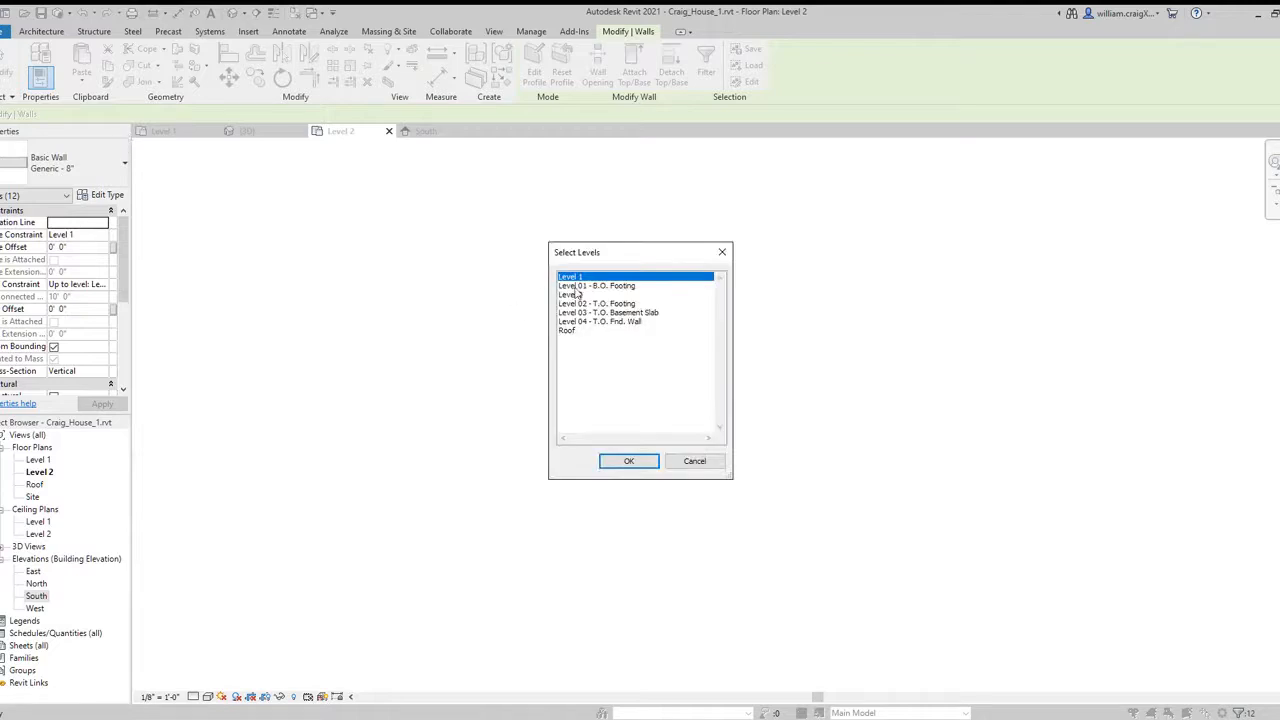
{"action": "left_click", "coordinate": [629, 462]}
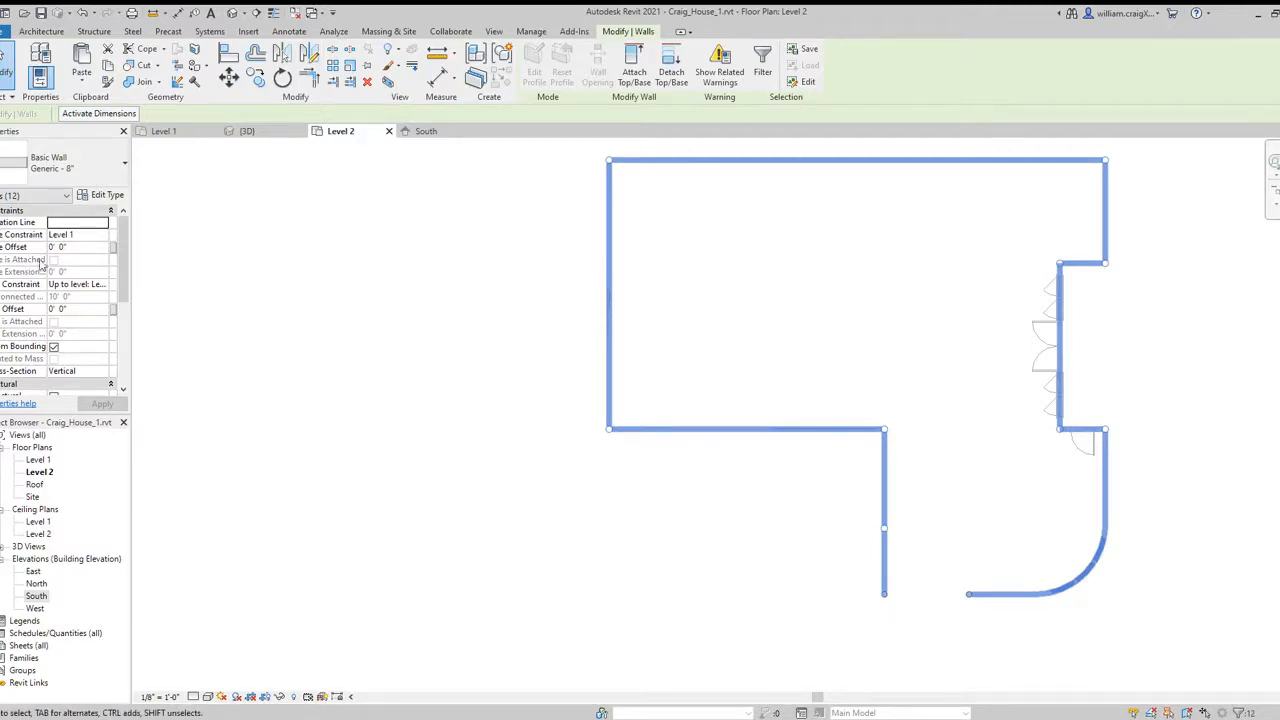
Set the pasted walls' base constraint to Level 2 and their top constraint to Up to level: Roof.
{"action": "left_click", "coordinate": [83, 234]}
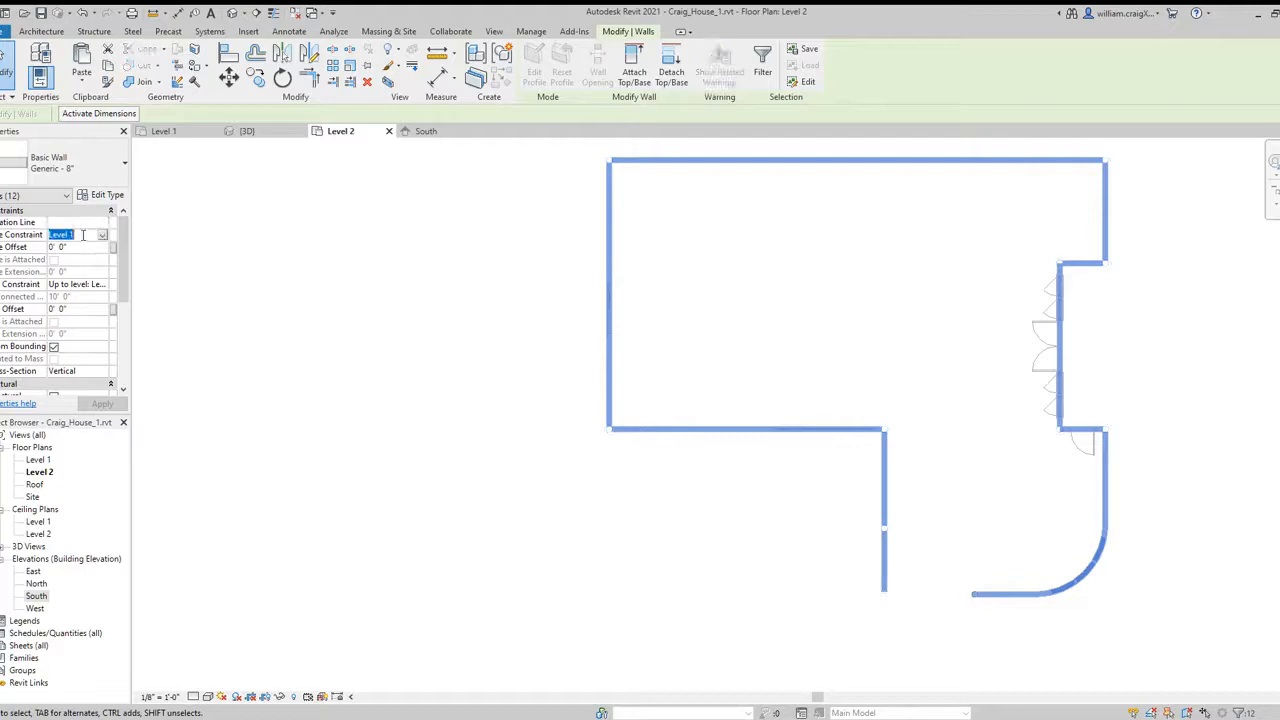
{"action": "left_click", "coordinate": [101, 236]}
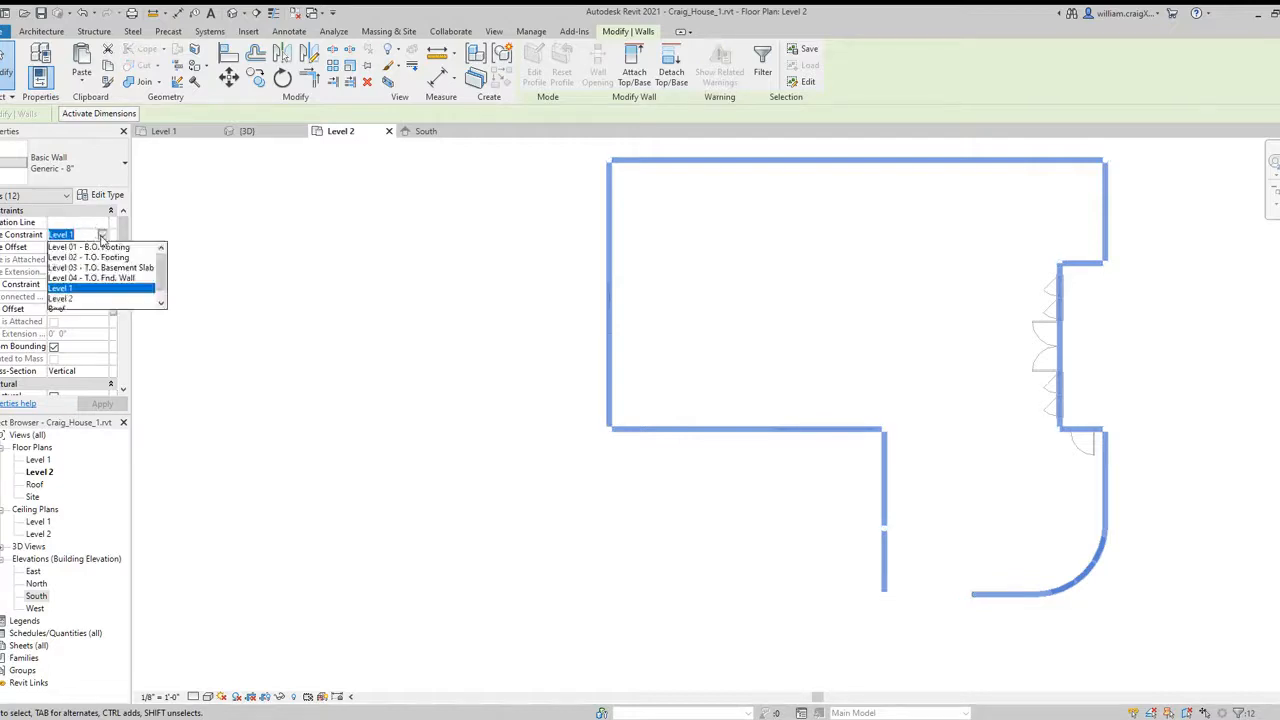
{"action": "left_click", "coordinate": [66, 299]}
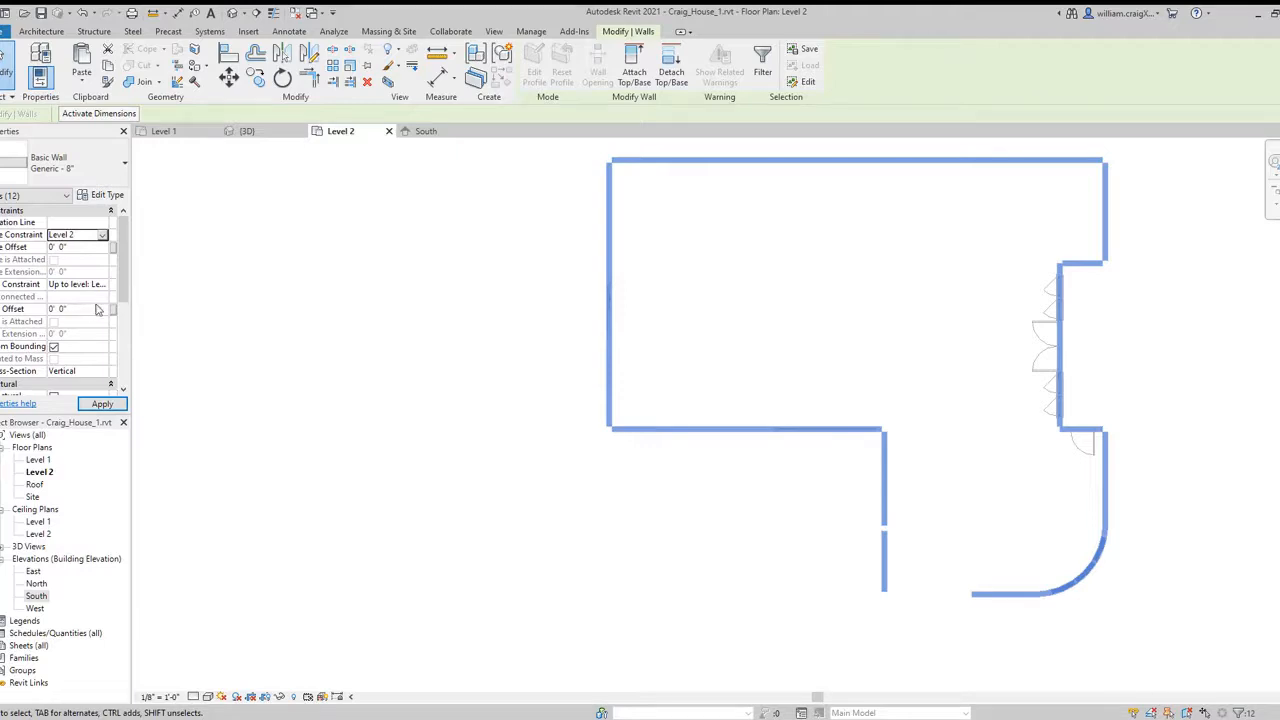
{"action": "left_click", "coordinate": [99, 286]}
{"action": "left_click", "coordinate": [101, 285]}
{"action": "scroll", "coordinate": [107, 338], "scroll_direction": "down", "scroll_amount": 1}
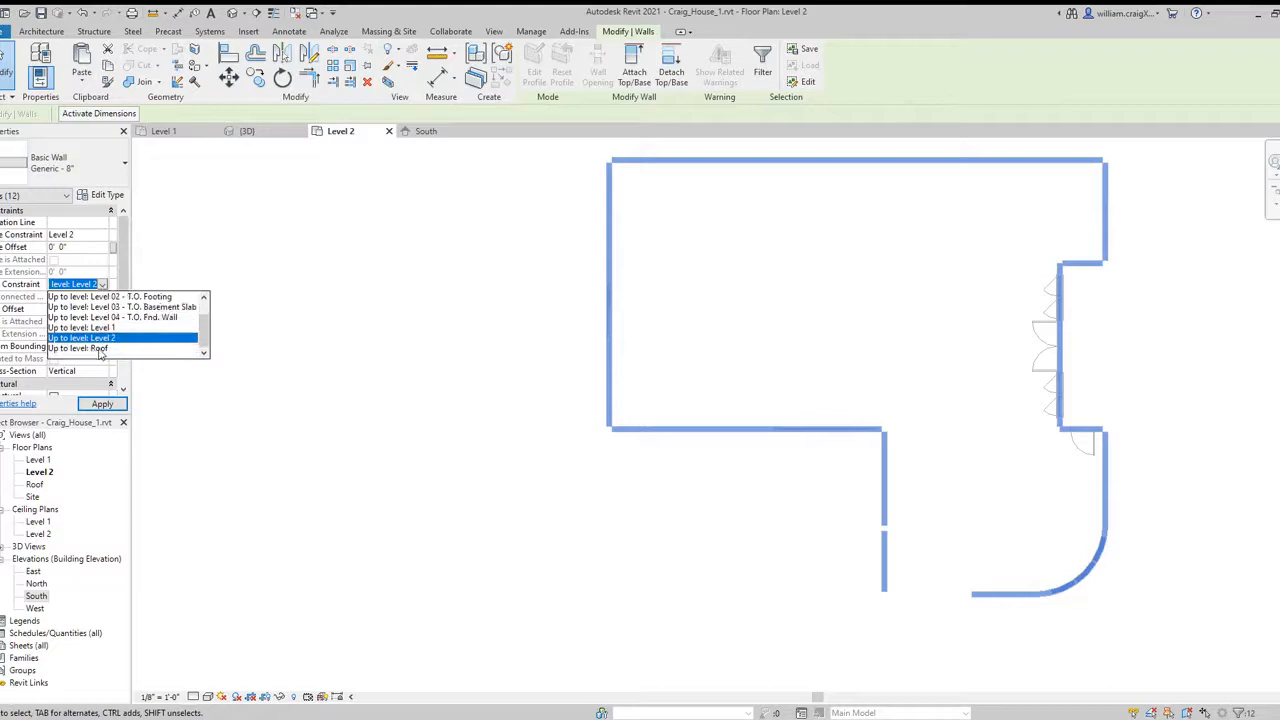
{"action": "left_click", "coordinate": [98, 349]}
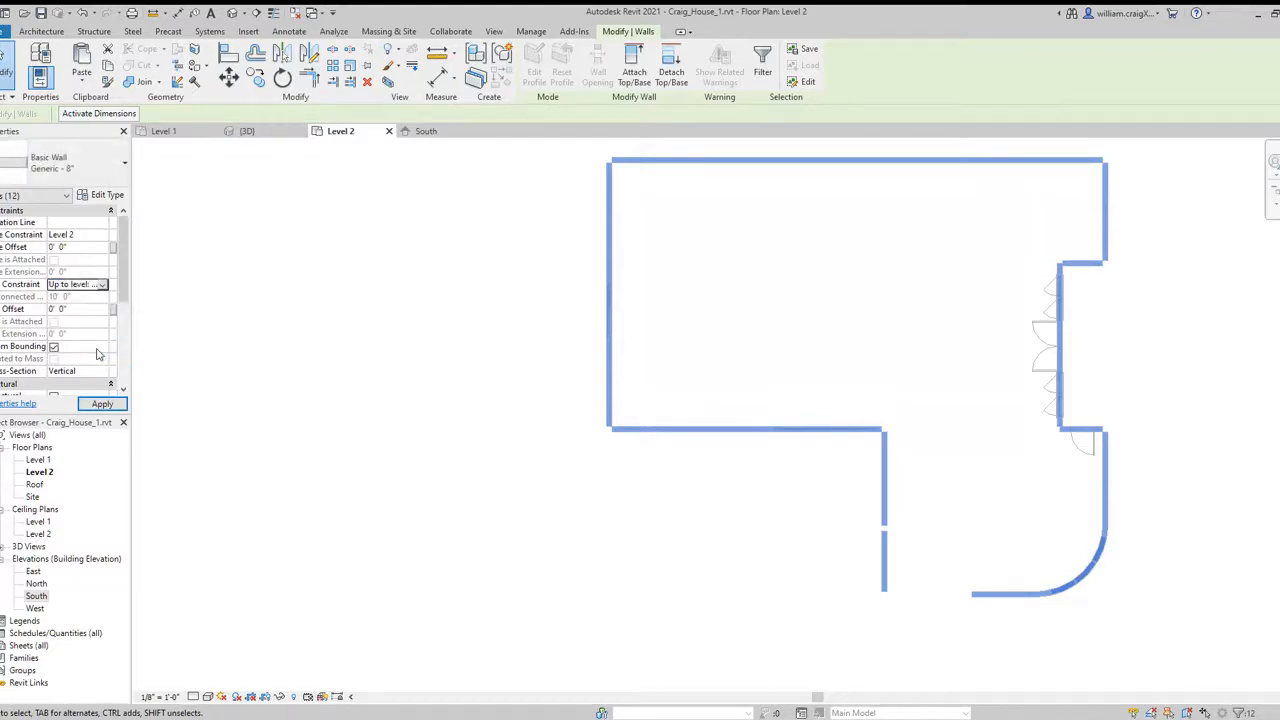
Set the pasted walls' location line to Core Centerline and delete the window and door instances that cannot be cut from them.
{"action": "left_click", "coordinate": [104, 222]}
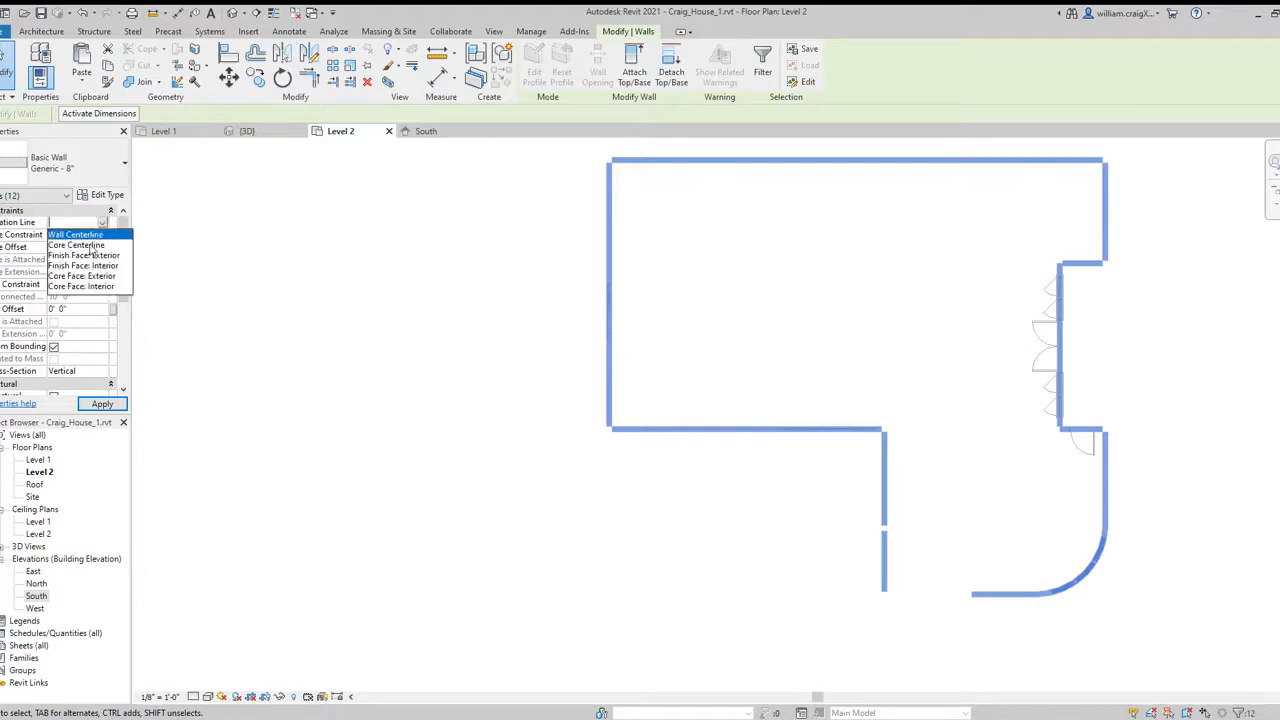
{"action": "left_click", "coordinate": [95, 245]}
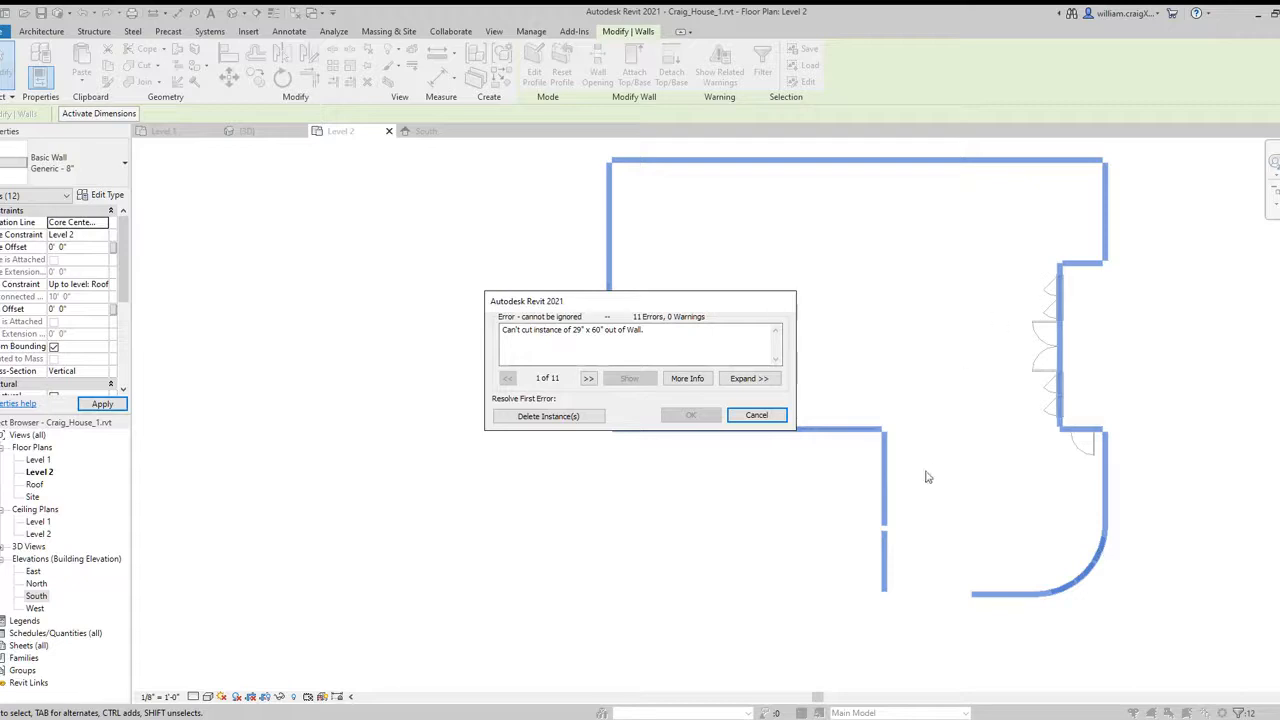
{"action": "left_click", "coordinate": [572, 415]}
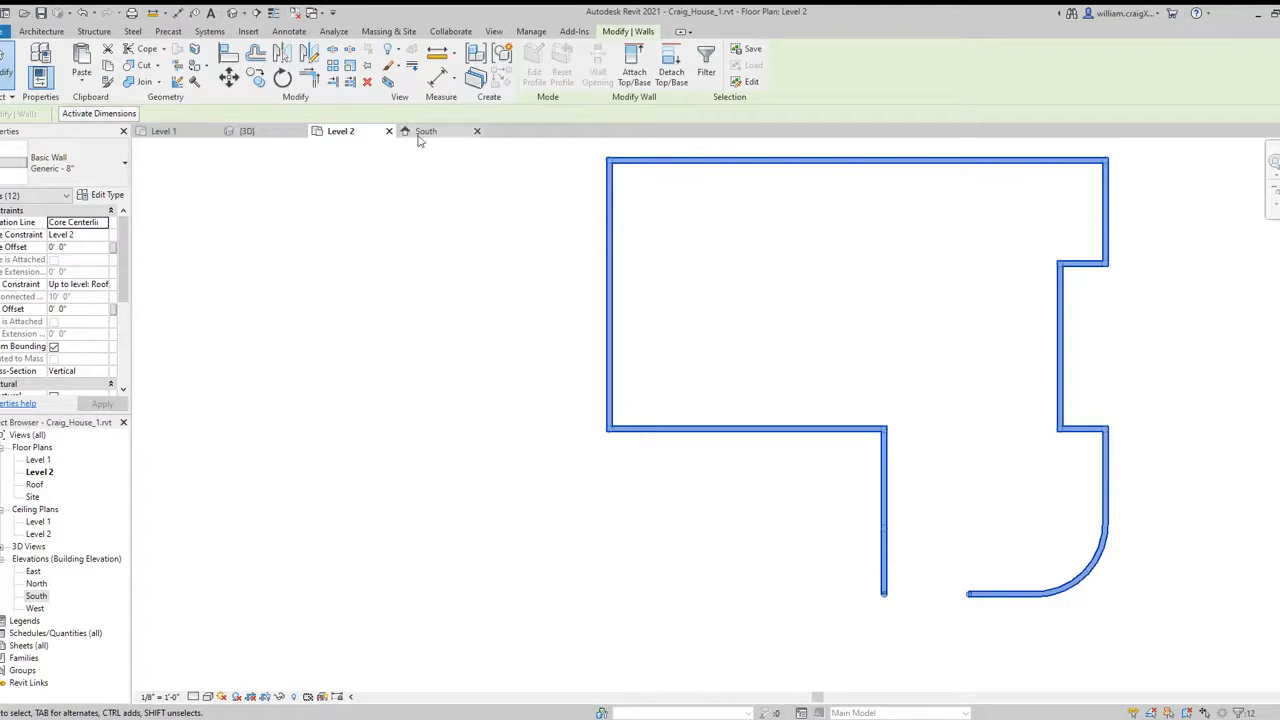
Examine the second-storey walls in the 3D view from the home orientation and clear the selection.
{"action": "left_click", "coordinate": [247, 132]}
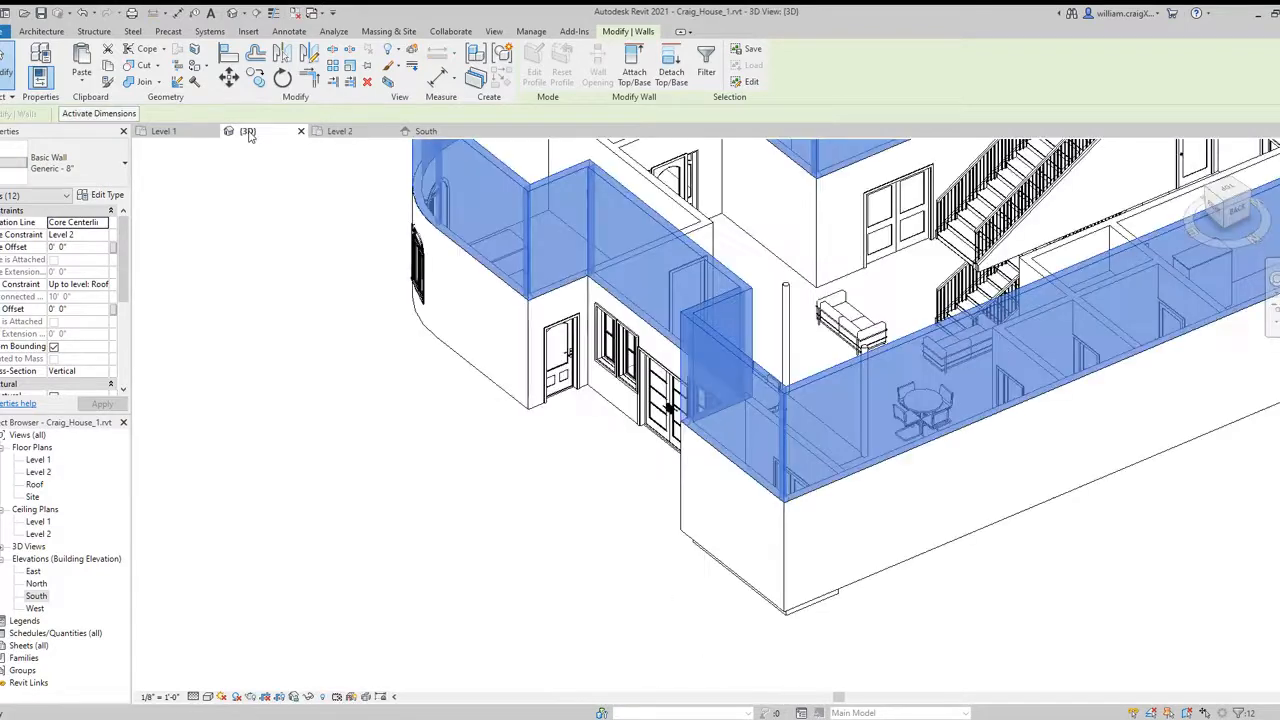
{"action": "scroll", "coordinate": [869, 330], "scroll_direction": "down", "scroll_amount": 3}
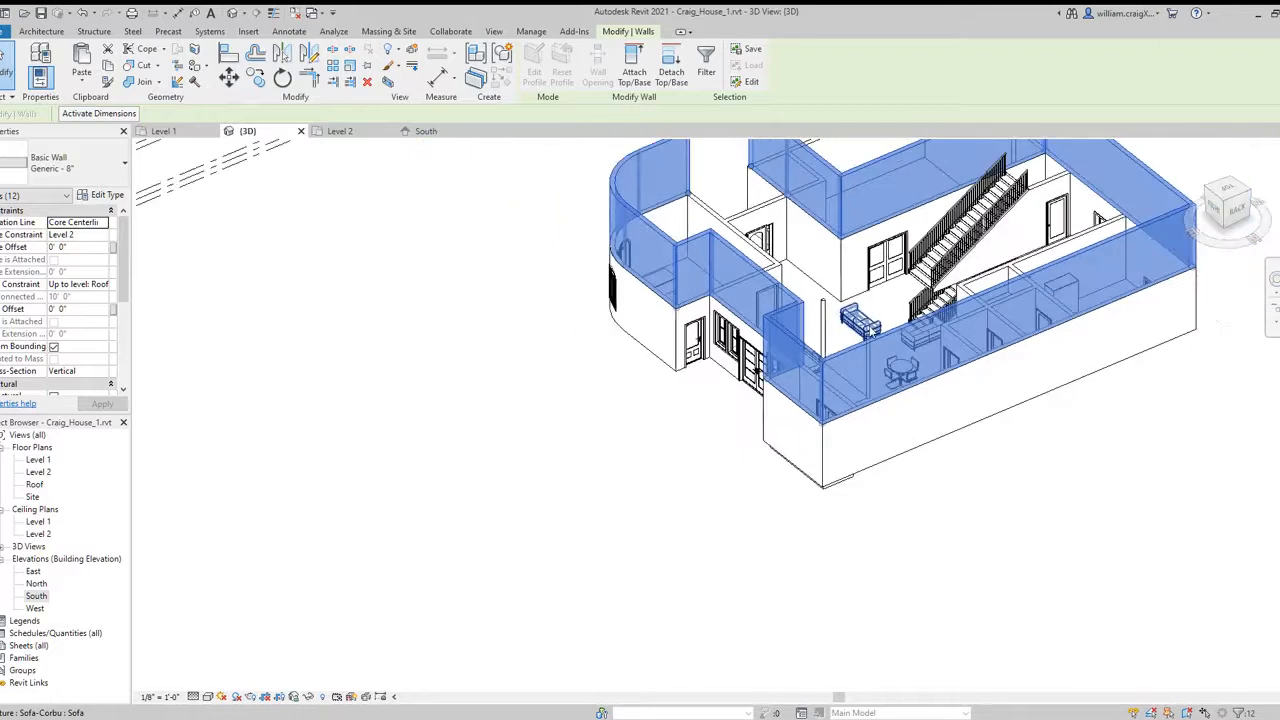
{"action": "left_click", "coordinate": [1272, 280]}
{"action": "left_click_drag", "start_coordinate": [518, 410], "coordinate": [434, 480]}
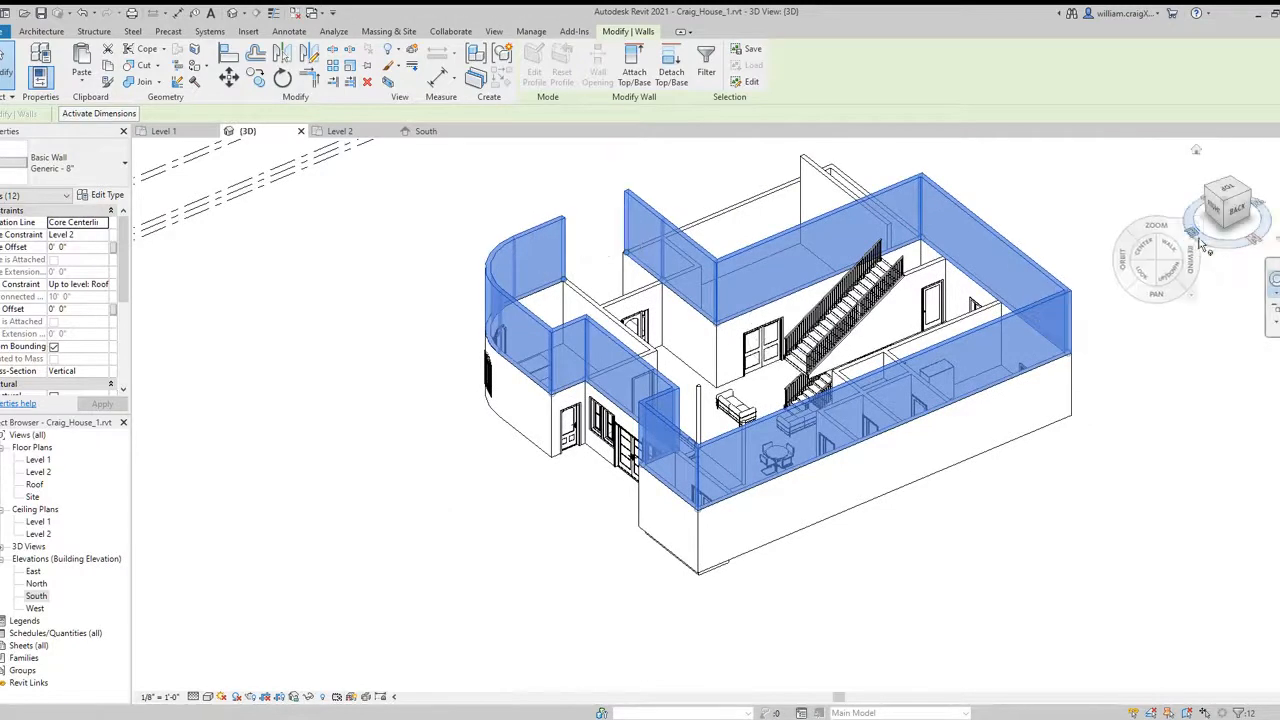
{"action": "left_click", "coordinate": [1197, 151]}
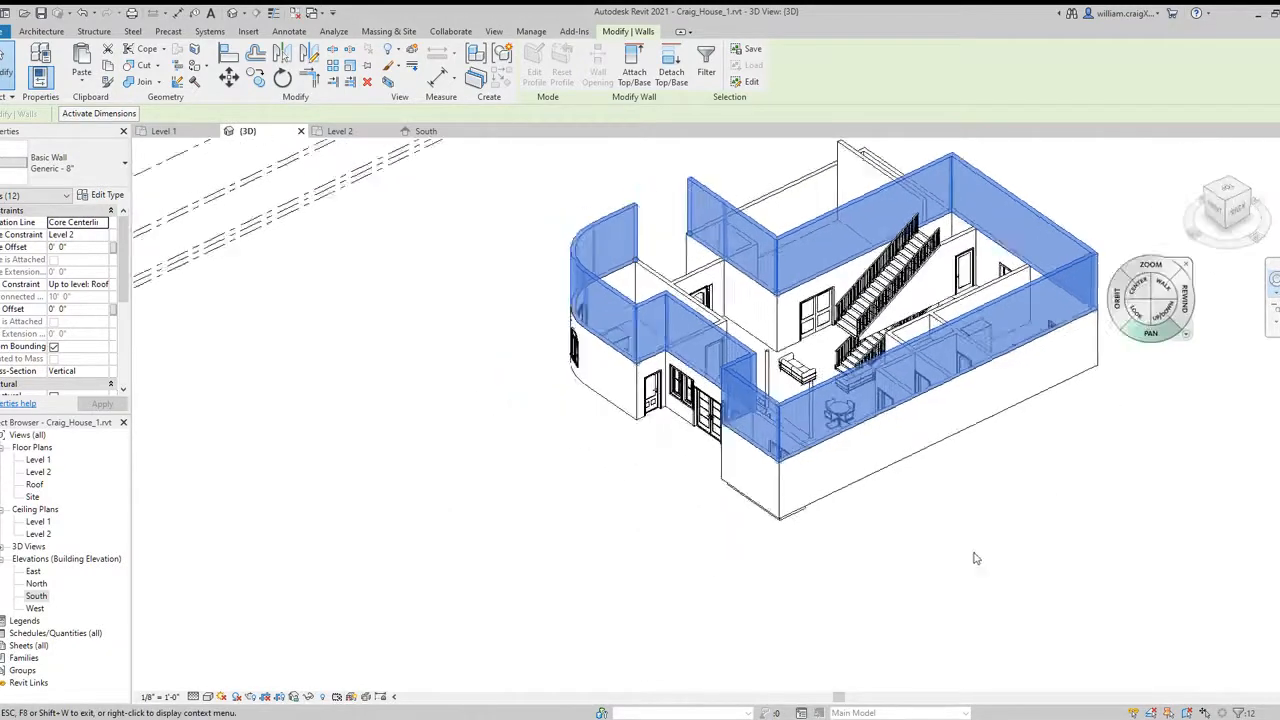
{"action": "scroll", "coordinate": [402, 625], "scroll_direction": "up", "scroll_amount": 5}
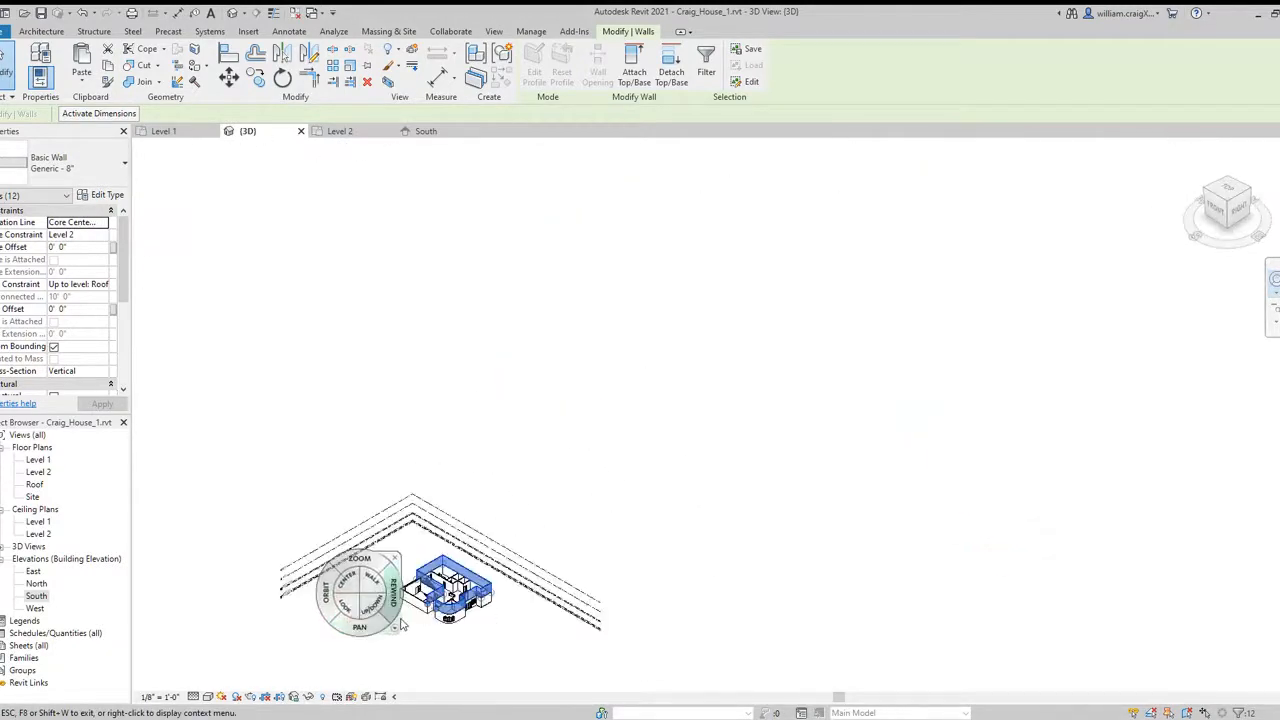
{"action": "scroll", "coordinate": [412, 622], "scroll_direction": "up", "scroll_amount": 4}
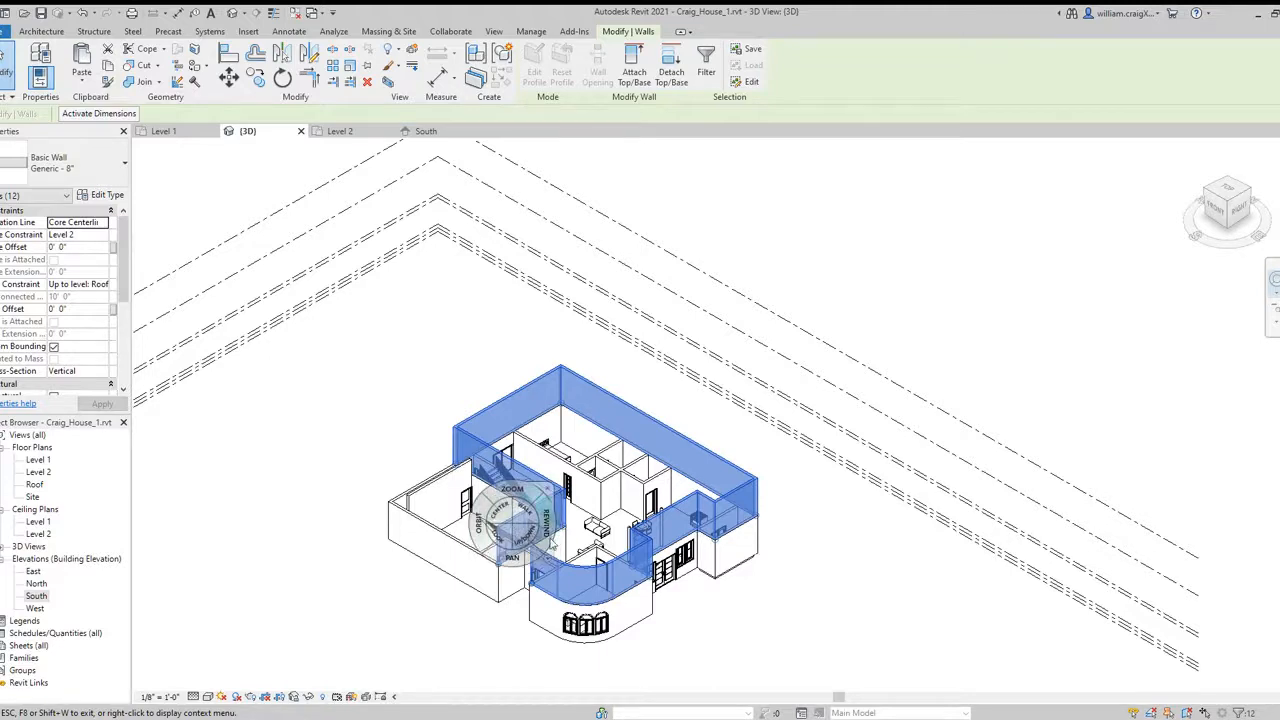
{"action": "key", "text": "Escape"}
{"action": "key", "text": "Escape"}
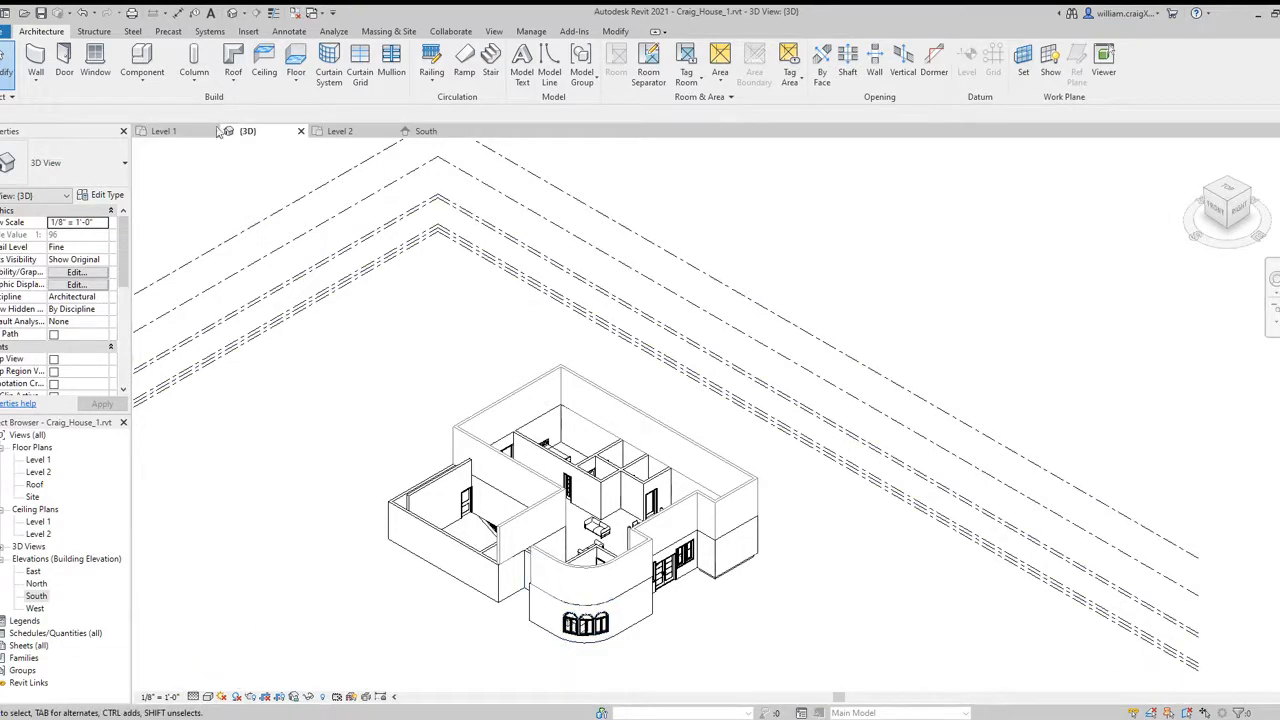
Extend the south wall beside the curved corner on the Level 2 plan westward to the end of the north-south wall, closing the perimeter.
{"action": "left_click", "coordinate": [340, 131]}
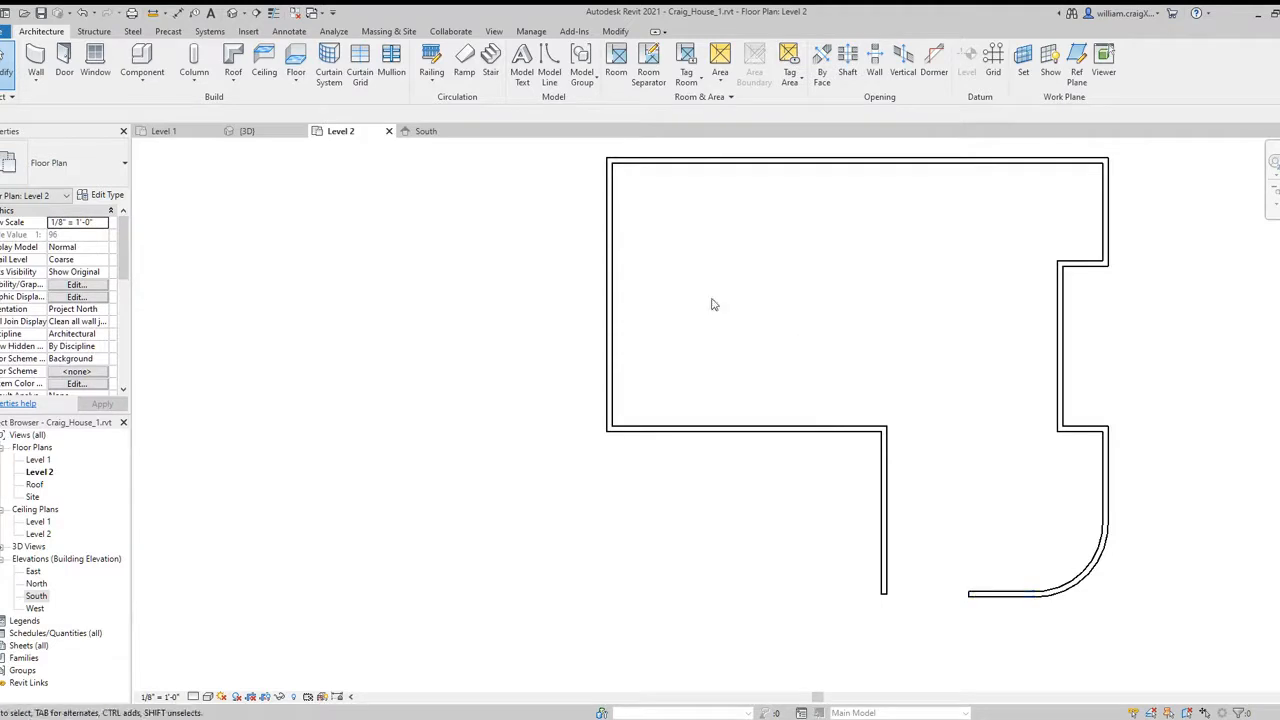
{"action": "left_click", "coordinate": [977, 598]}
{"action": "left_click_drag", "start_coordinate": [969, 594], "coordinate": [884, 592]}
{"action": "scroll", "coordinate": [912, 620], "scroll_direction": "up", "scroll_amount": 3}
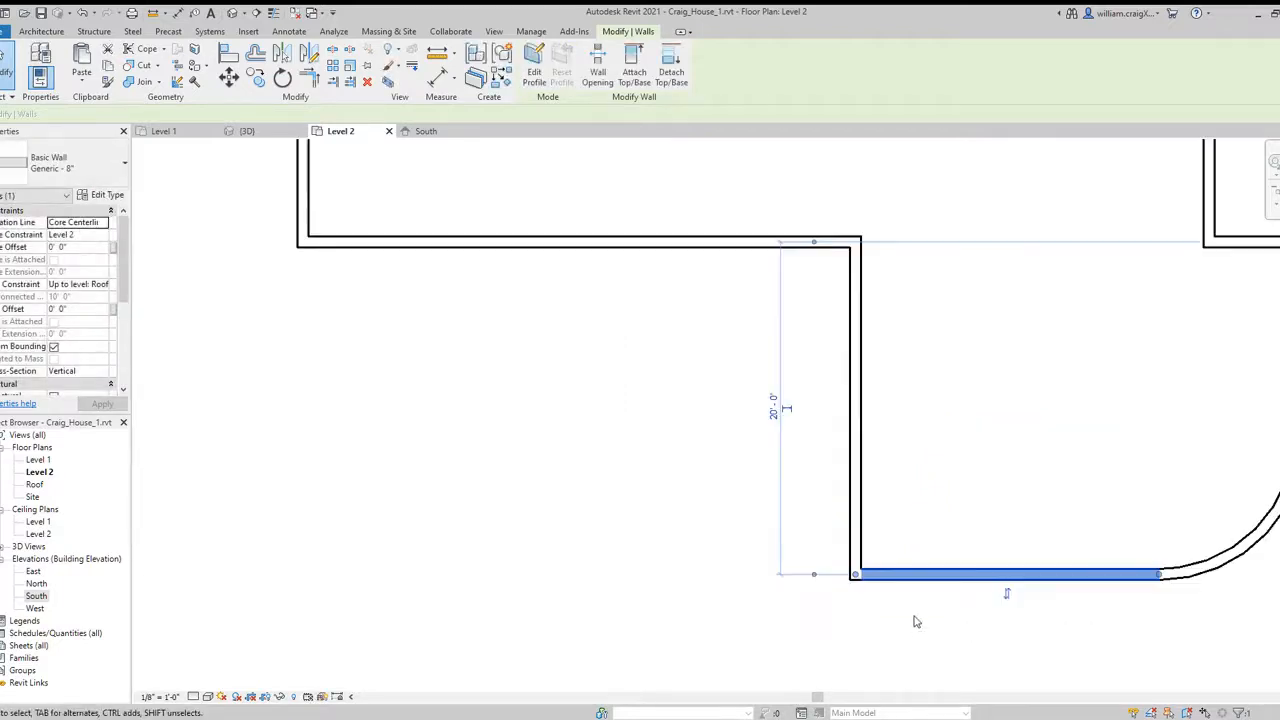
{"action": "left_click", "coordinate": [912, 620]}
{"action": "scroll", "coordinate": [1041, 644], "scroll_direction": "down", "scroll_amount": 4}
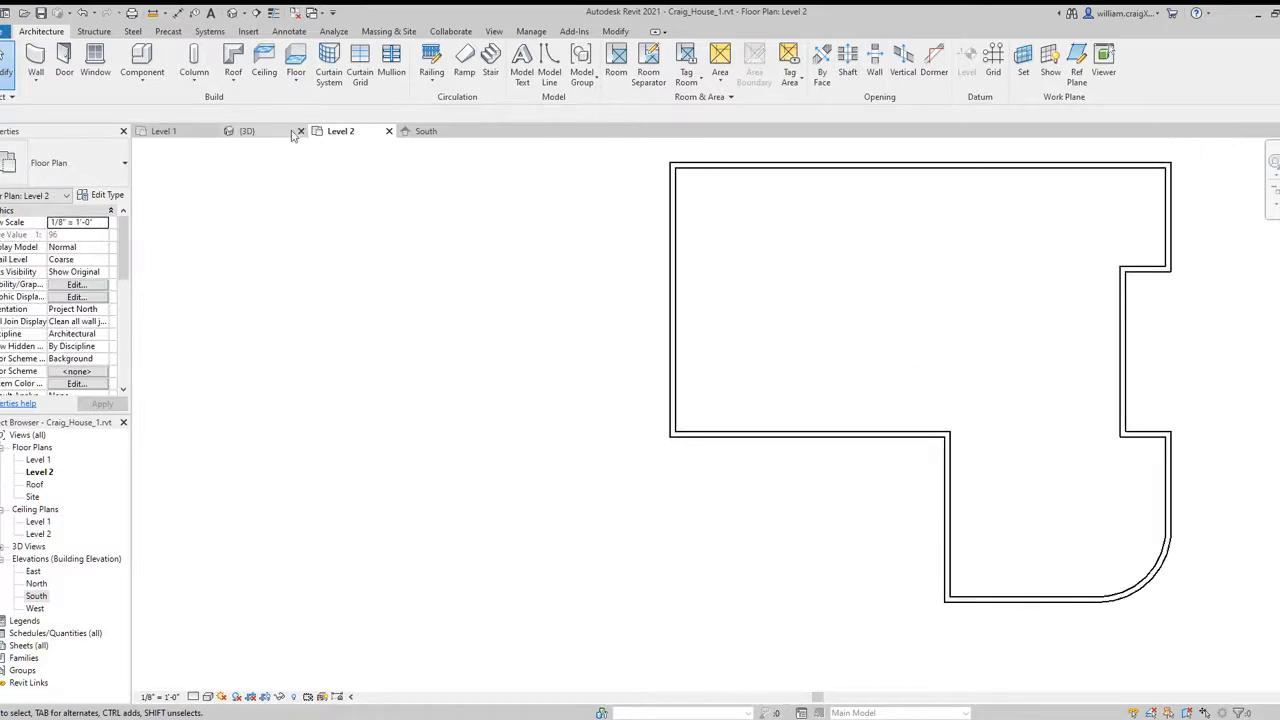
Start a Concrete Slab - 6" floor on Level 2 and pick its boundary along the north, west and south-side walls up to the curved corner.
{"action": "left_click", "coordinate": [245, 131]}
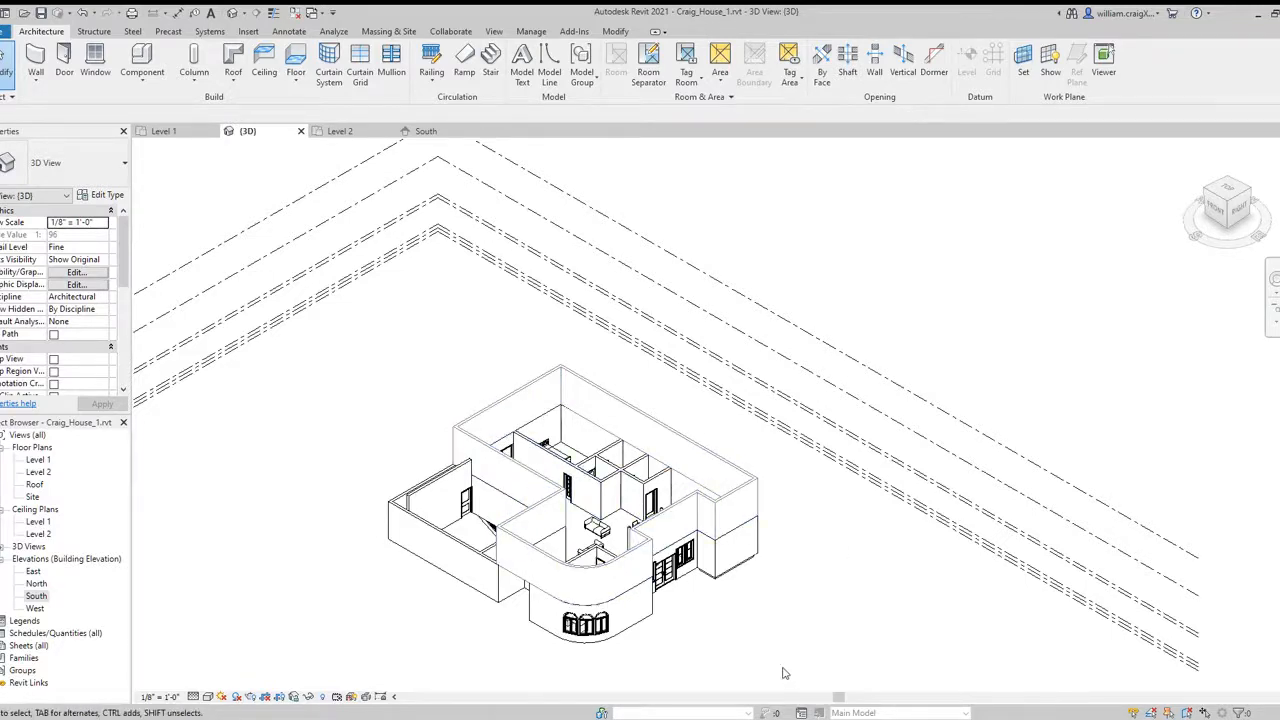
{"action": "left_click", "coordinate": [340, 131]}
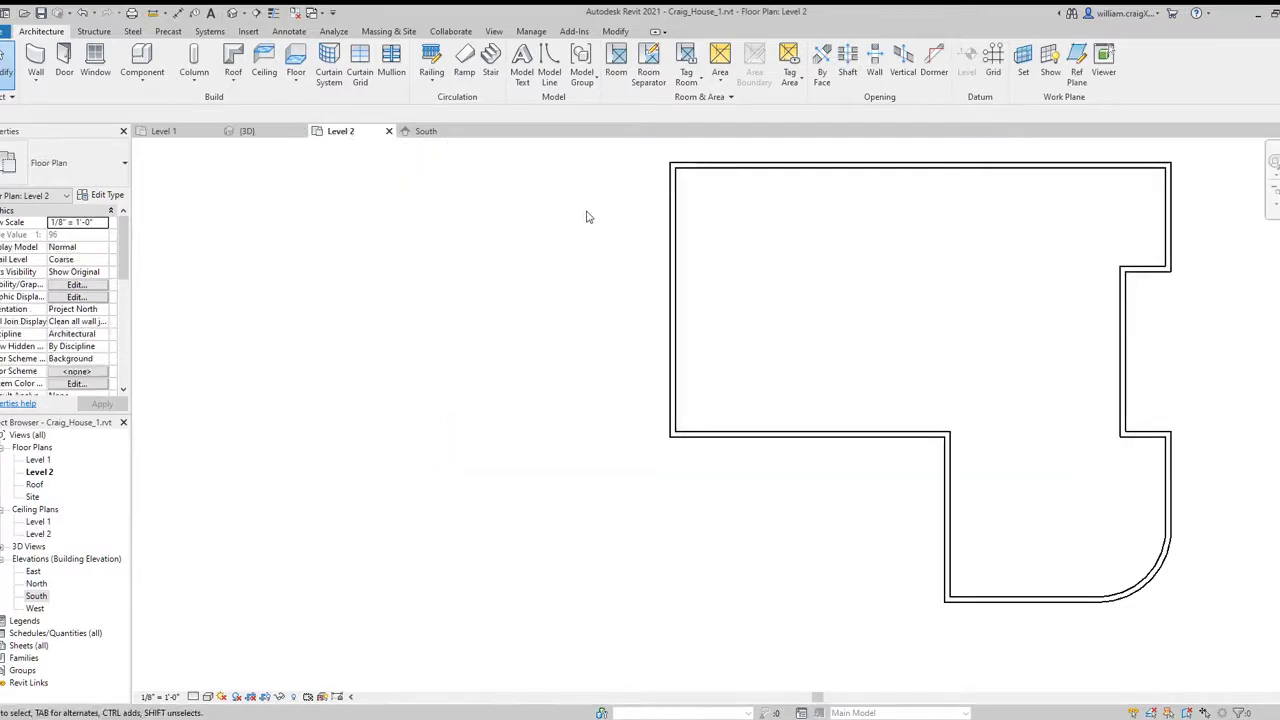
{"action": "left_click", "coordinate": [295, 78]}
{"action": "left_click", "coordinate": [335, 104]}
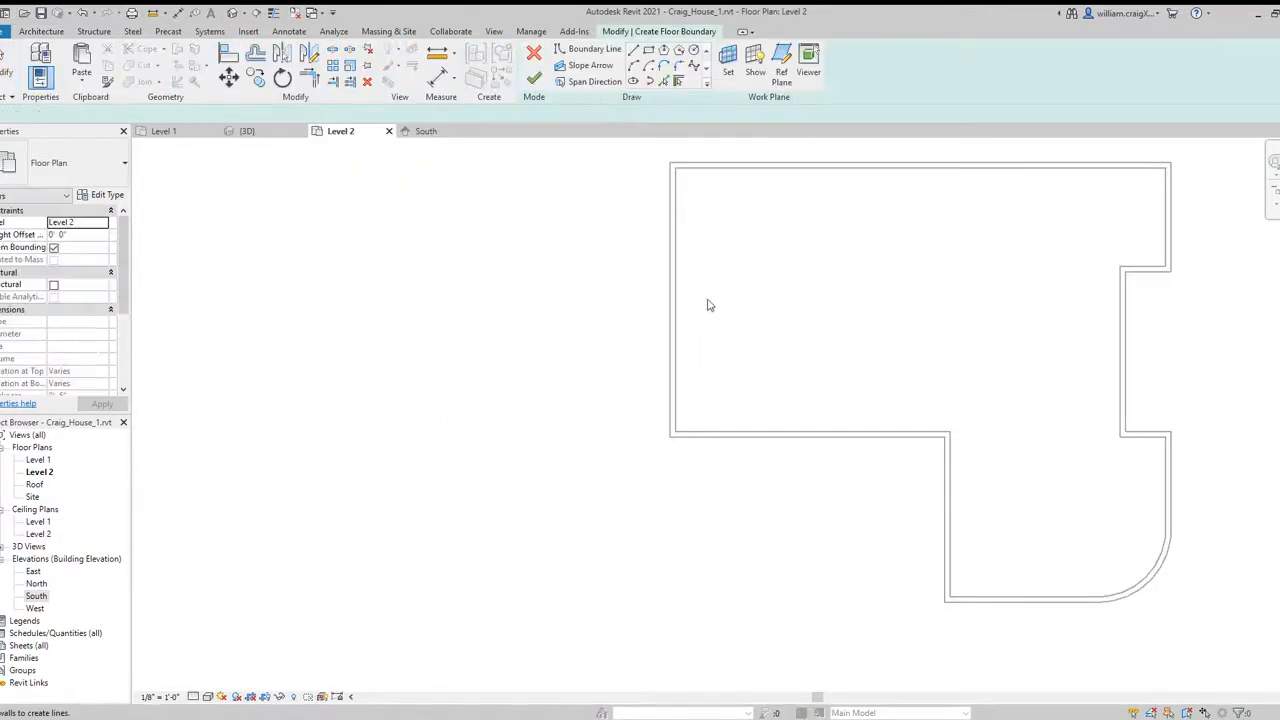
{"action": "left_click", "coordinate": [689, 173]}
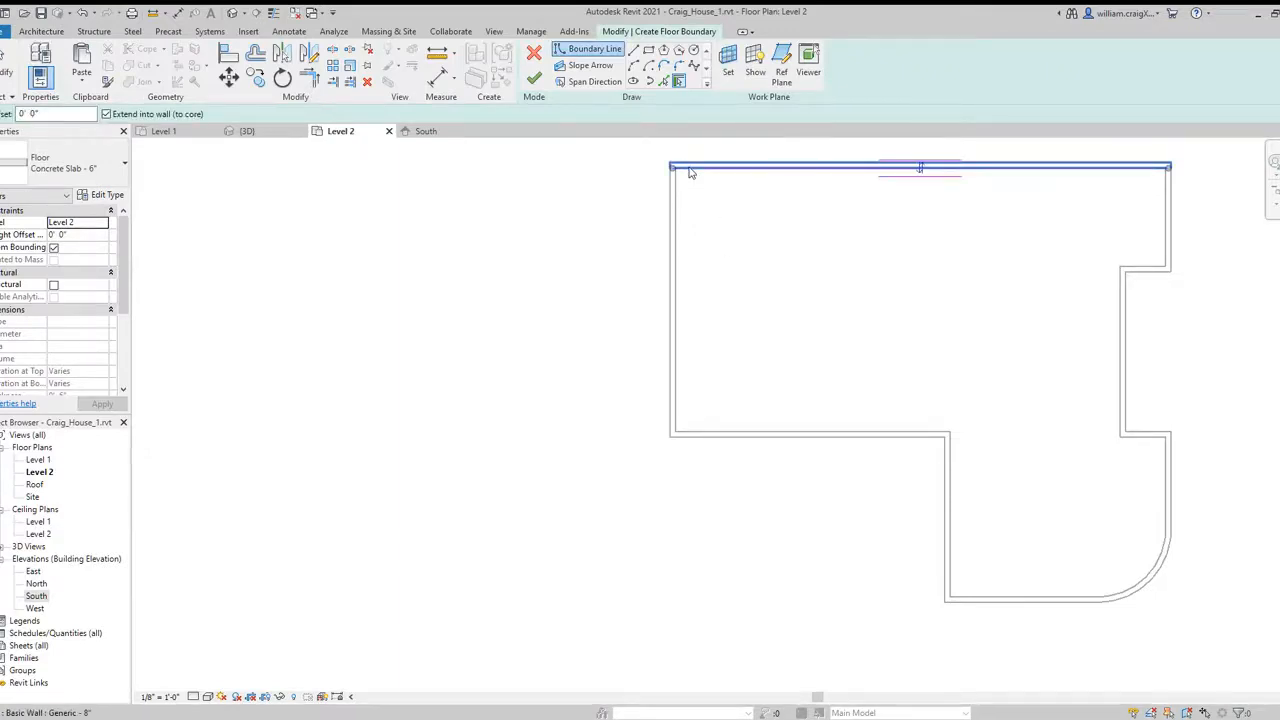
{"action": "left_click", "coordinate": [677, 272]}
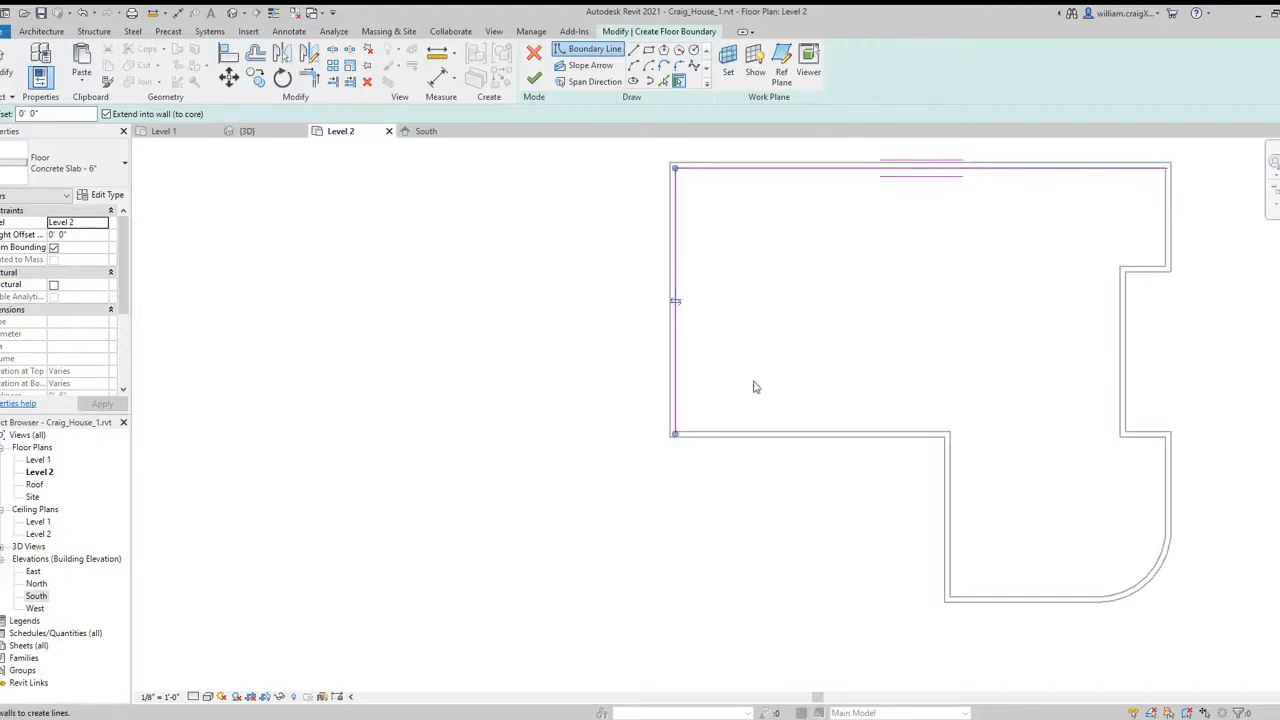
{"action": "left_click", "coordinate": [774, 434]}
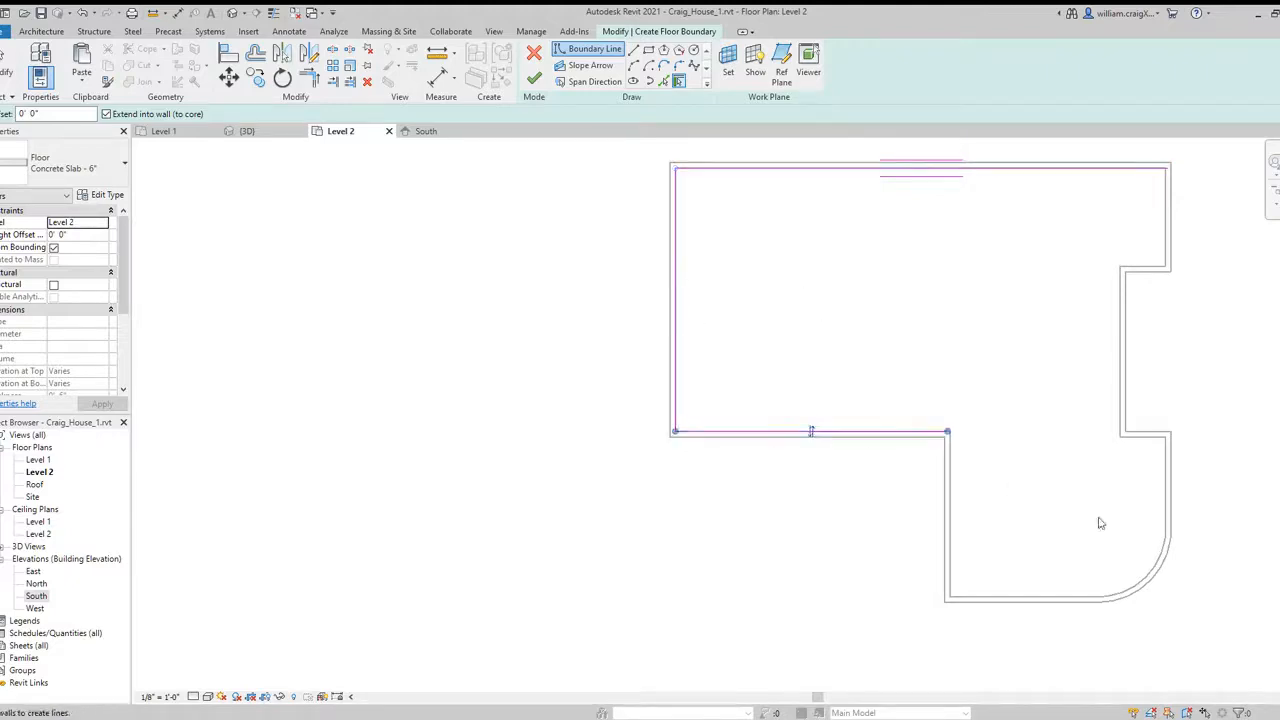
{"action": "left_click", "coordinate": [951, 512]}
{"action": "left_click", "coordinate": [1087, 601]}
{"action": "left_click", "coordinate": [950, 580]}
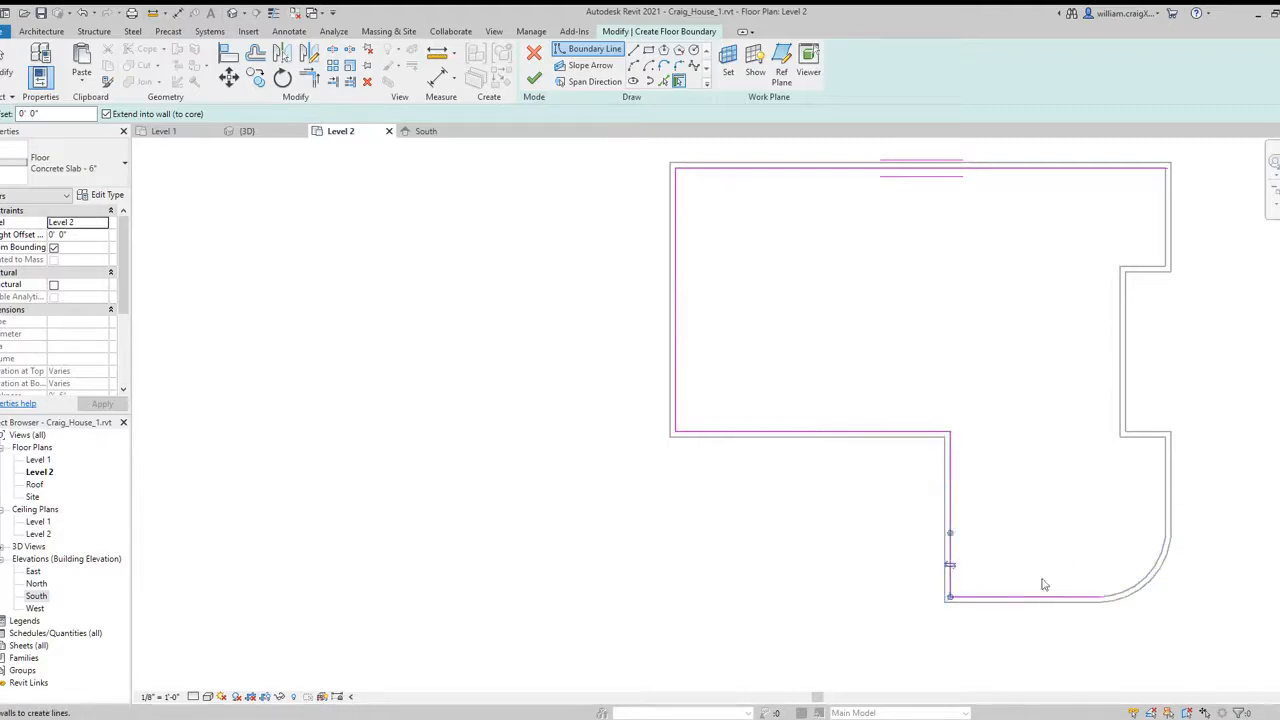
Add the curved corner wall and all the recessed east-side walls to the floor boundary, closing the loop at the north wall.
{"action": "left_click", "coordinate": [1147, 576]}
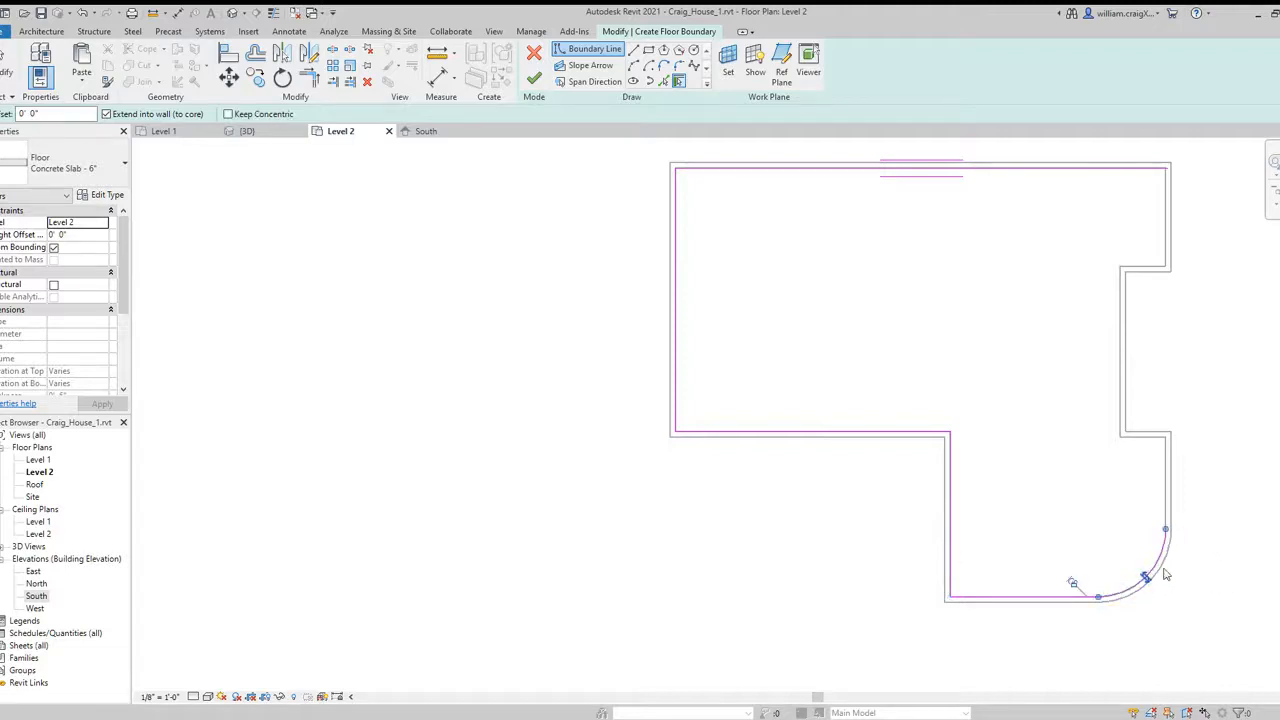
{"action": "left_click", "coordinate": [1165, 490]}
{"action": "left_click", "coordinate": [1143, 436]}
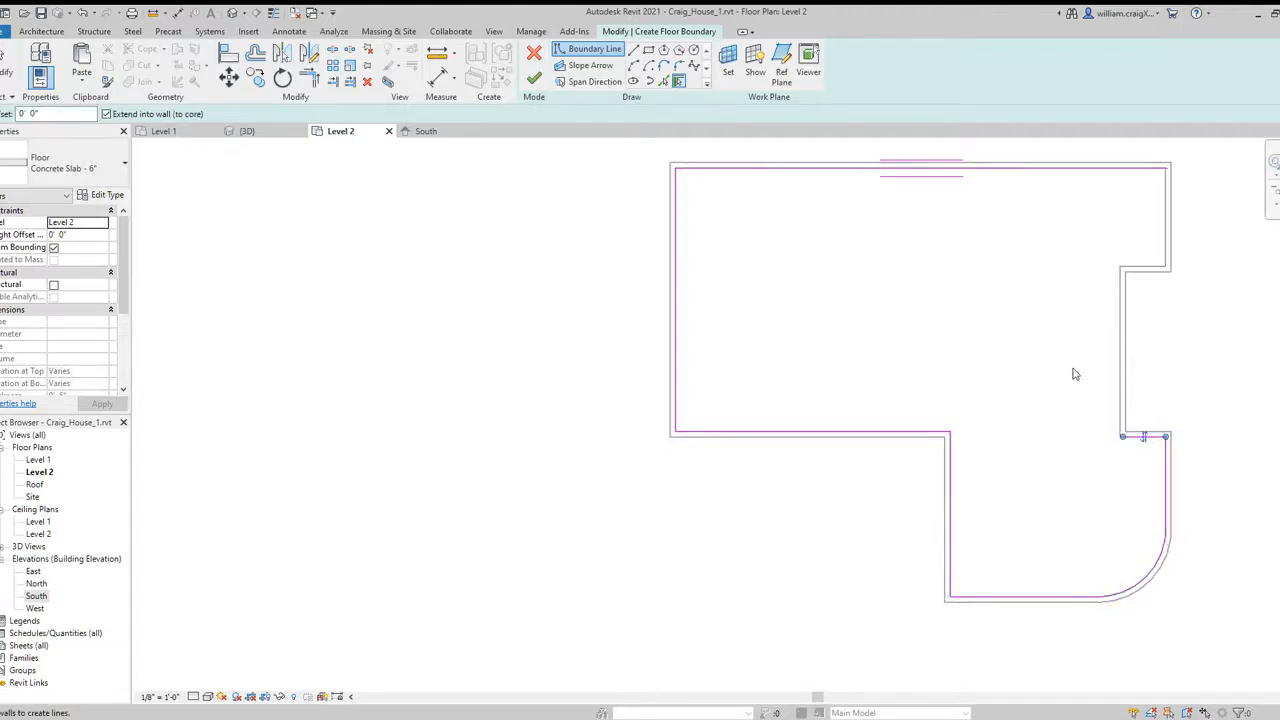
{"action": "left_click", "coordinate": [1122, 366]}
{"action": "left_click", "coordinate": [1150, 268]}
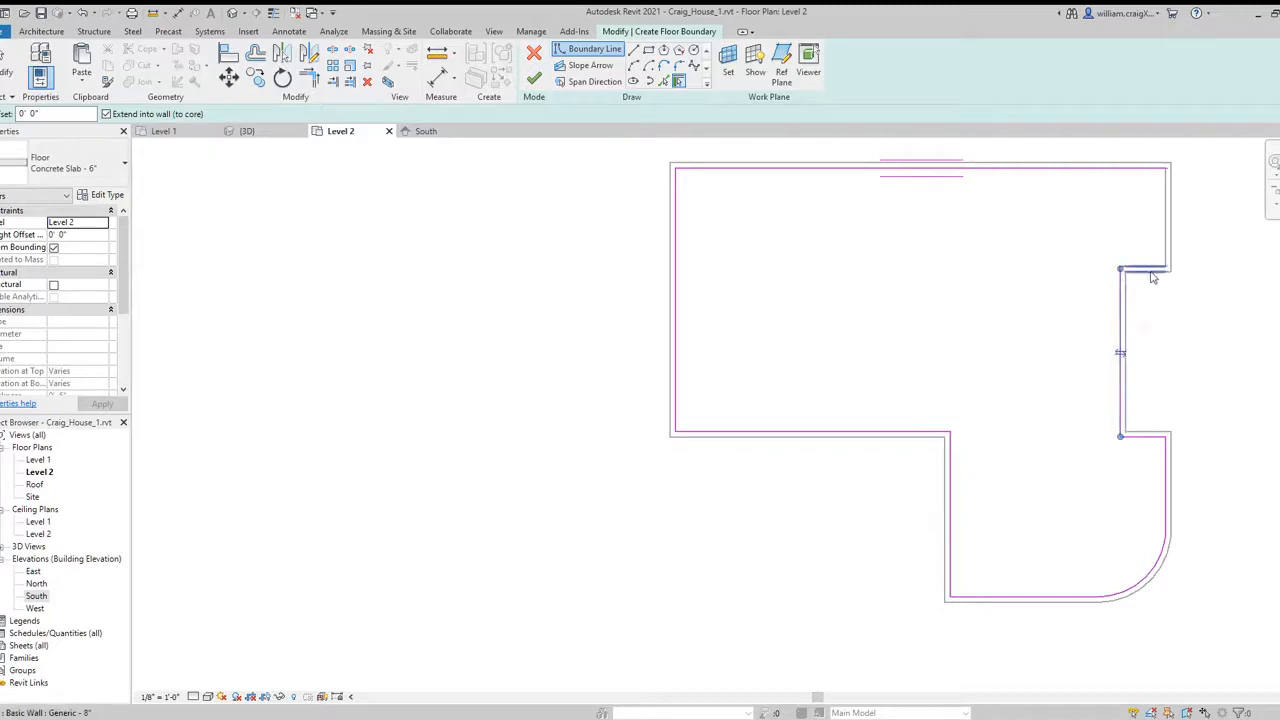
{"action": "left_click", "coordinate": [1167, 252]}
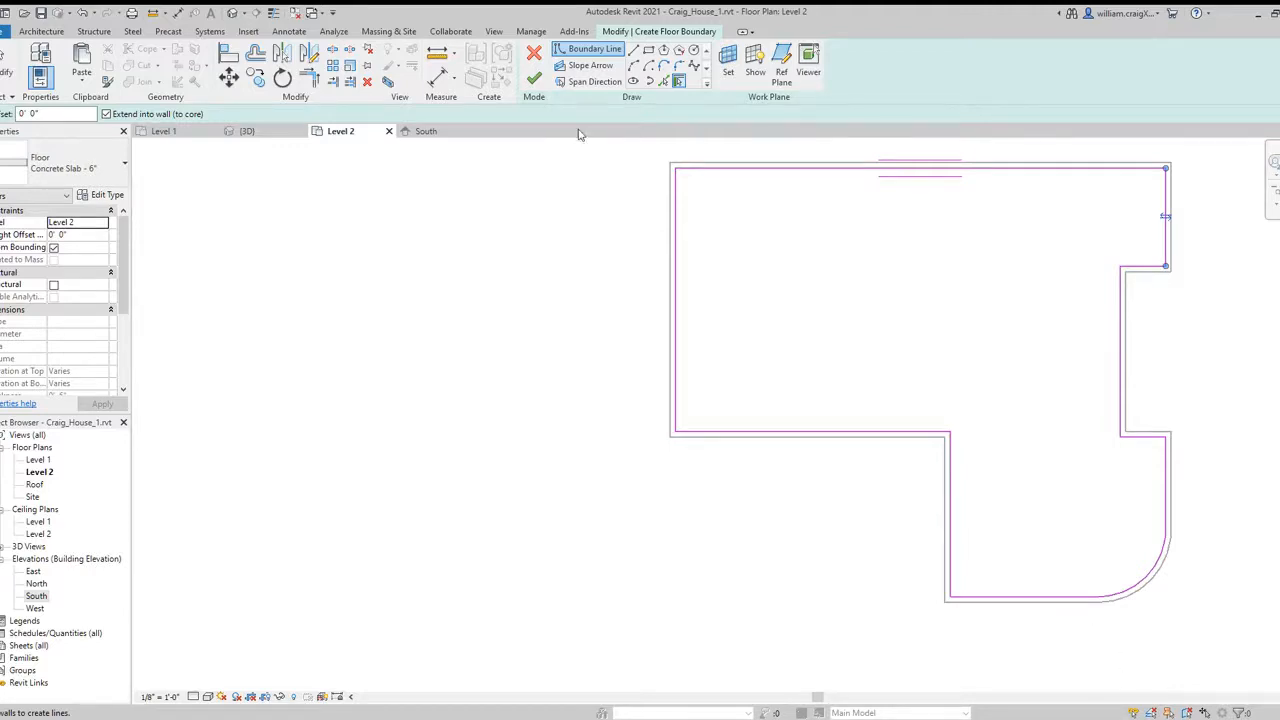
Finish the Level 2 floor with the walls below attached to its bottom, unjoining the wall and floor elements that cannot stay joined.
{"action": "left_click", "coordinate": [534, 78]}
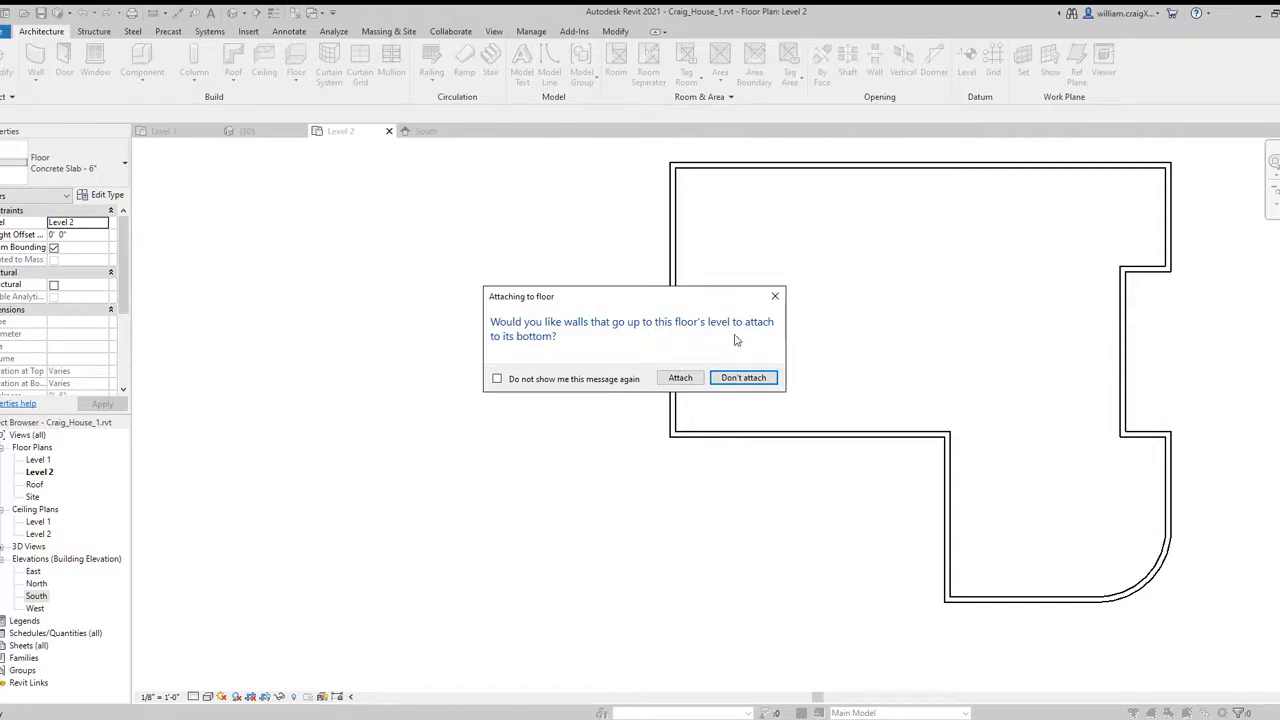
{"action": "left_click", "coordinate": [681, 378]}
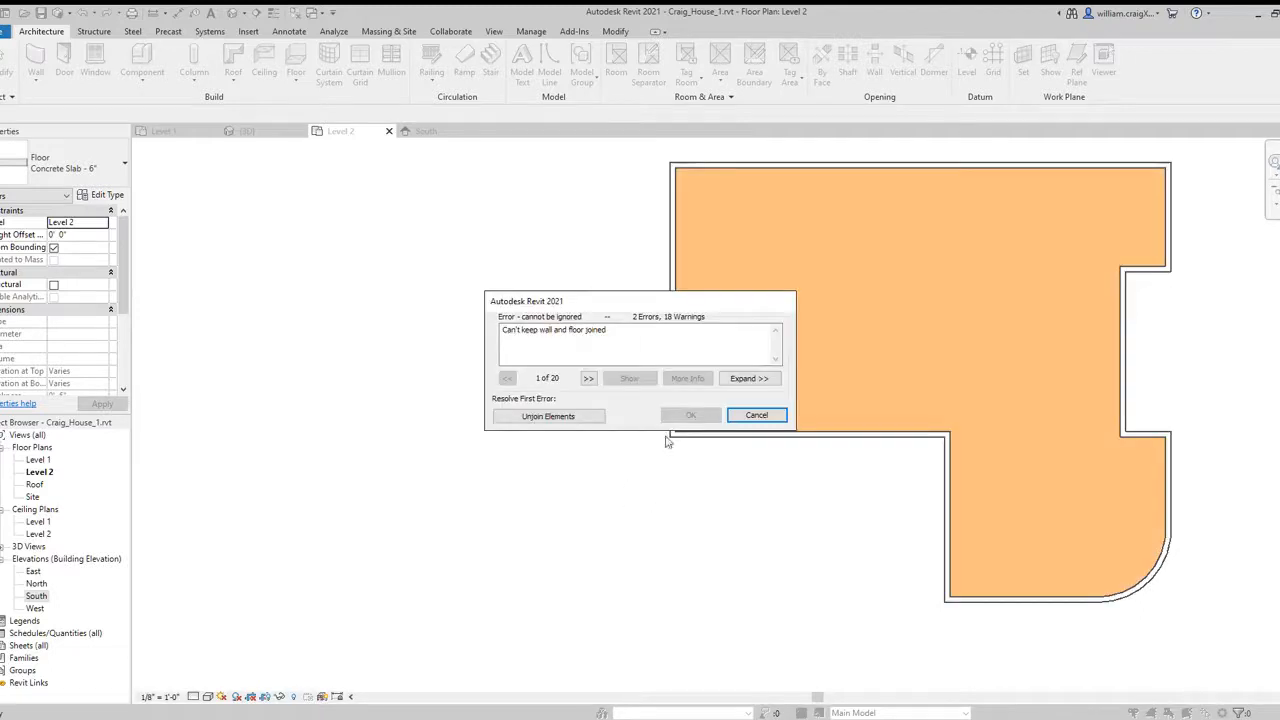
{"action": "left_click", "coordinate": [548, 416]}
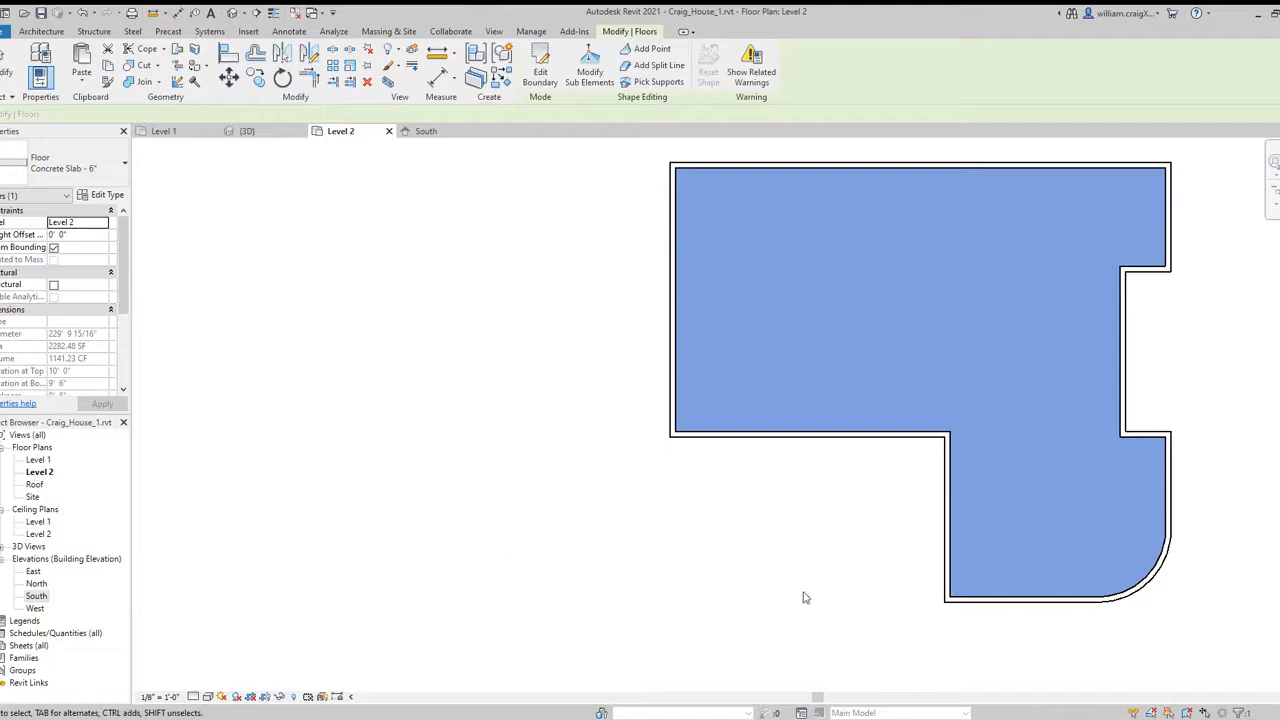
Examine the new second-level floor and how the upper walls meet the lower ones in 3D, from oblique, front and top views.
{"action": "left_click", "coordinate": [245, 131]}
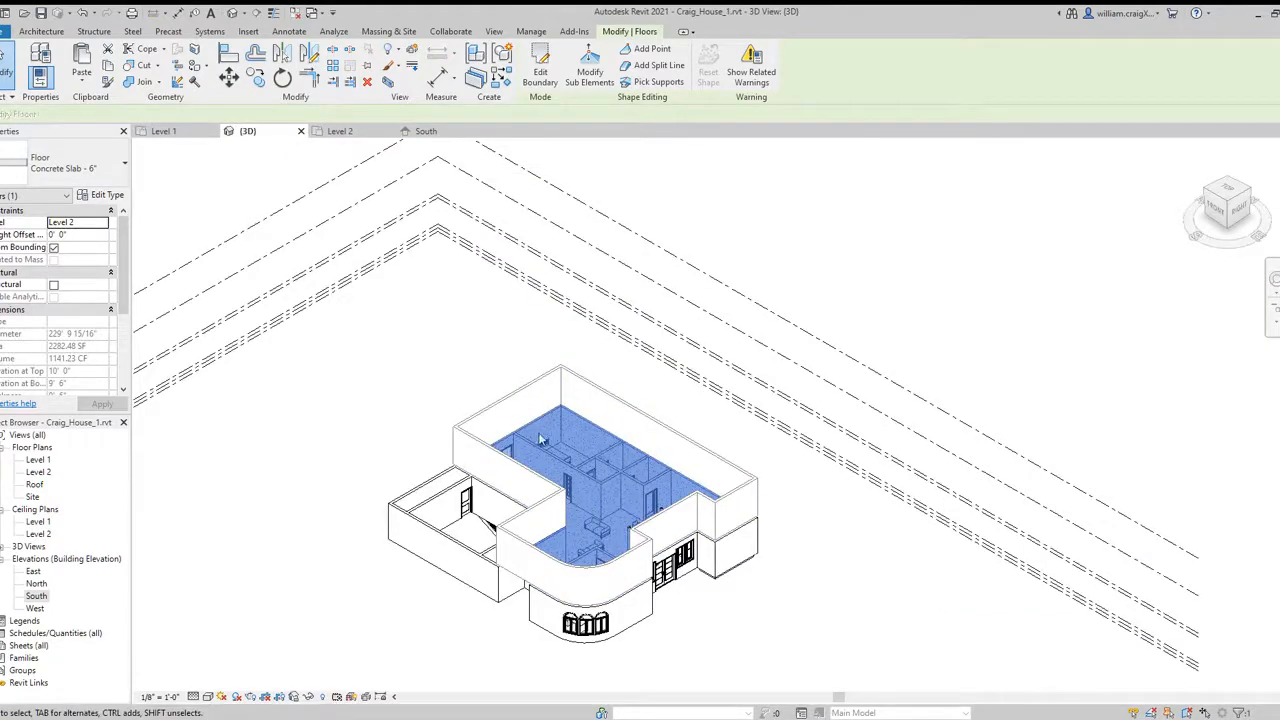
{"action": "left_click", "coordinate": [818, 620]}
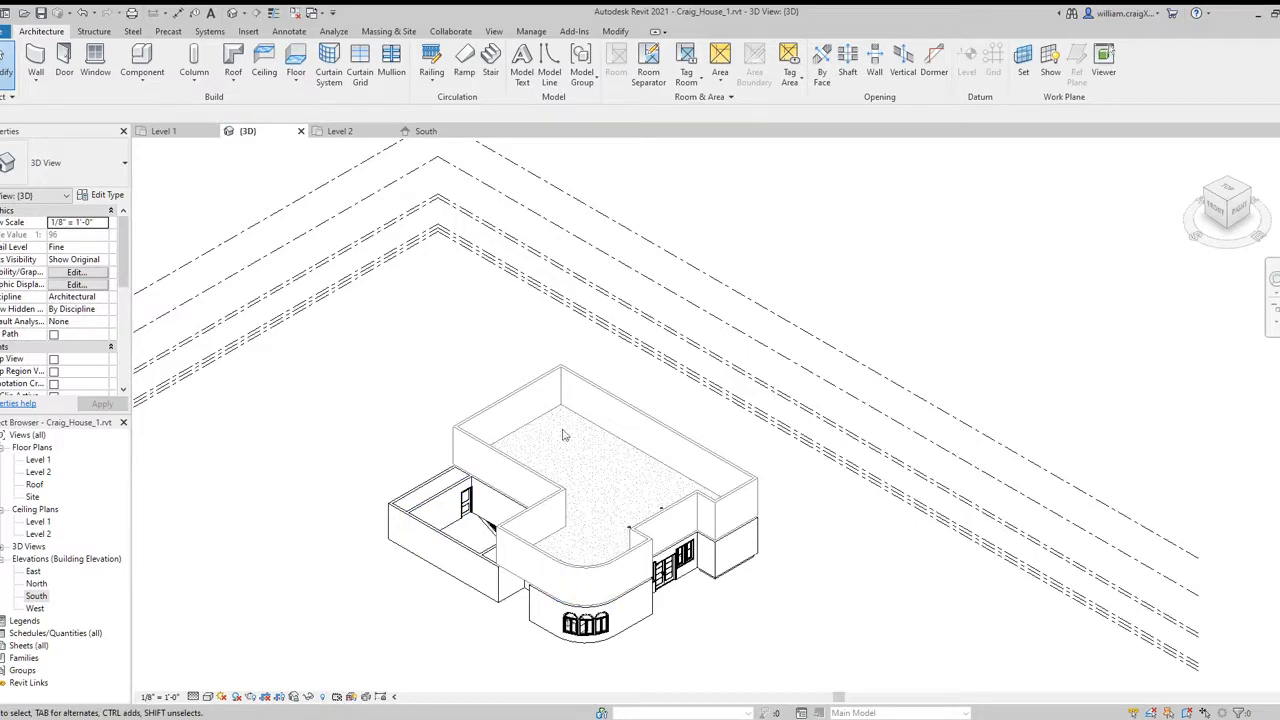
{"action": "scroll", "coordinate": [582, 494], "scroll_direction": "up", "scroll_amount": 3}
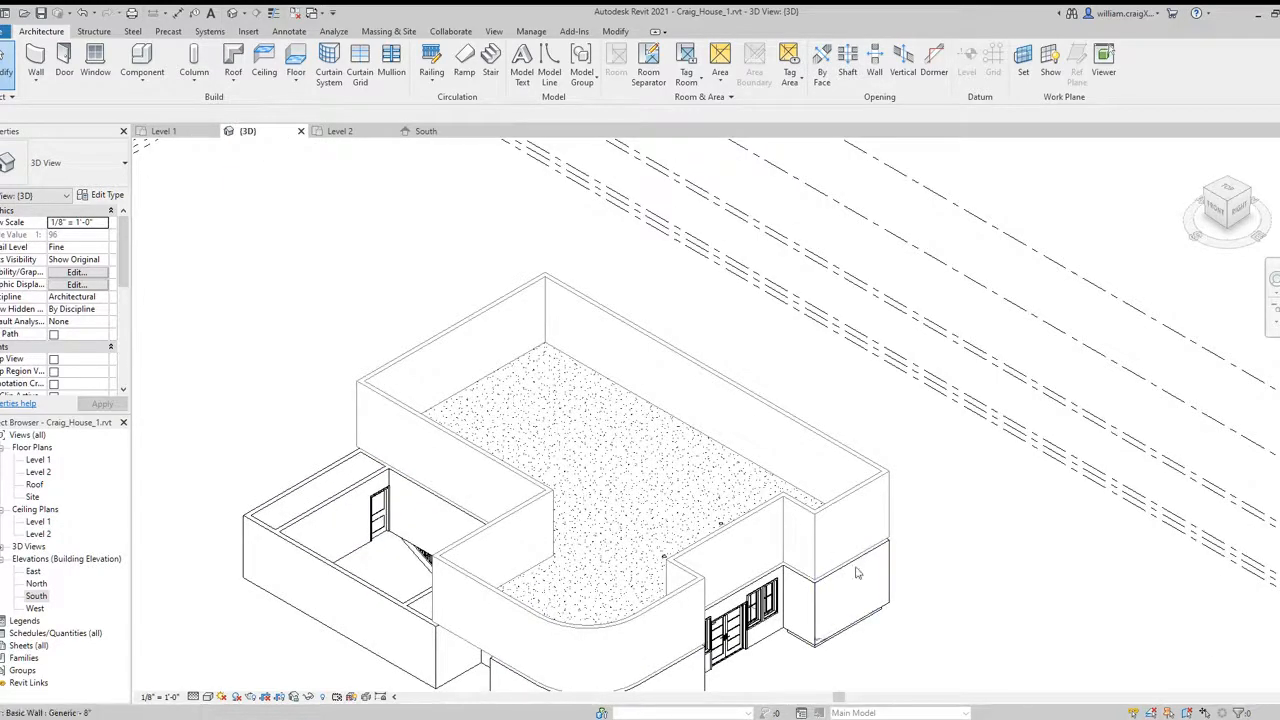
{"action": "left_click_drag", "start_coordinate": [1223, 206], "coordinate": [1205, 228]}
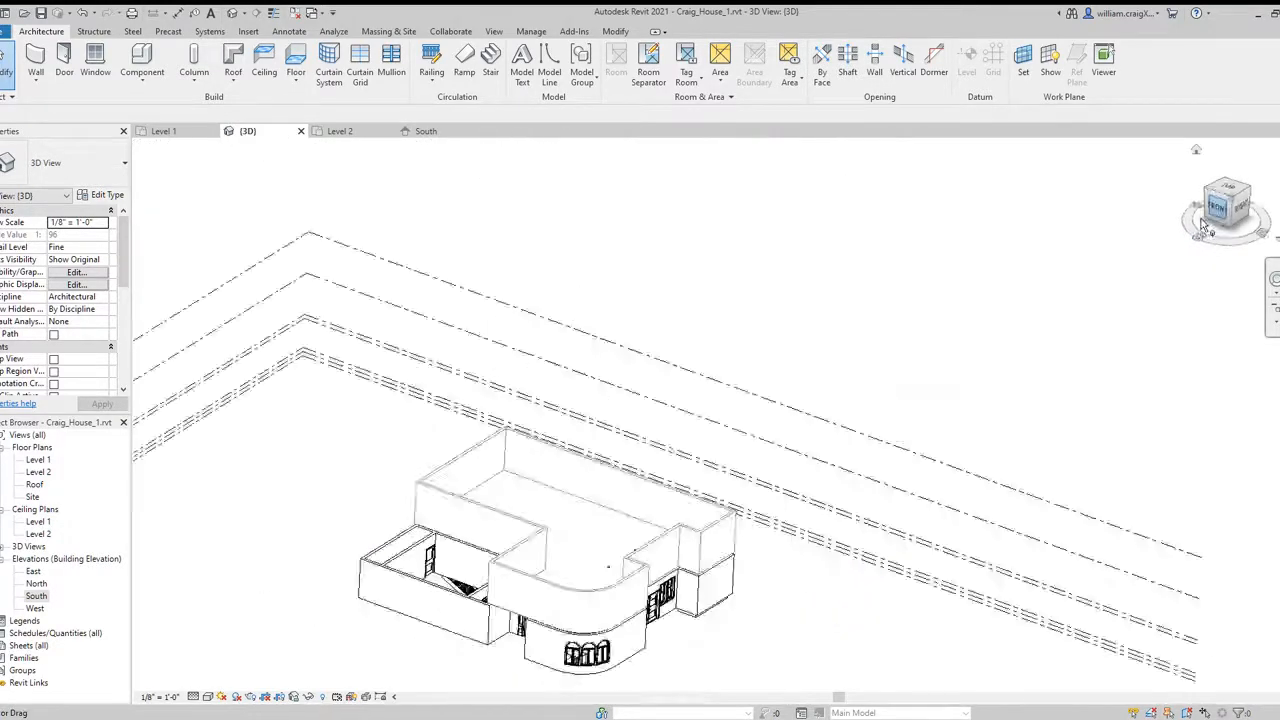
{"action": "left_click", "coordinate": [1212, 212]}
{"action": "scroll", "coordinate": [680, 450], "scroll_direction": "up", "scroll_amount": 4}
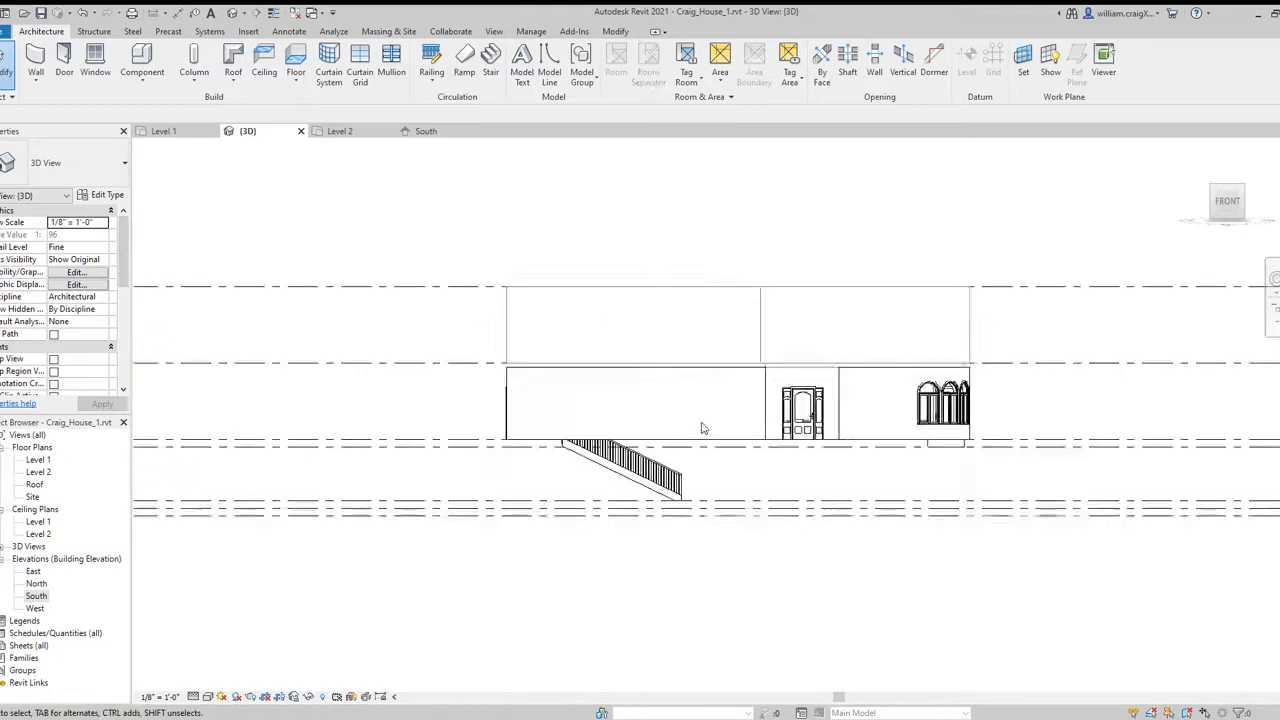
{"action": "scroll", "coordinate": [702, 428], "scroll_direction": "up", "scroll_amount": 2}
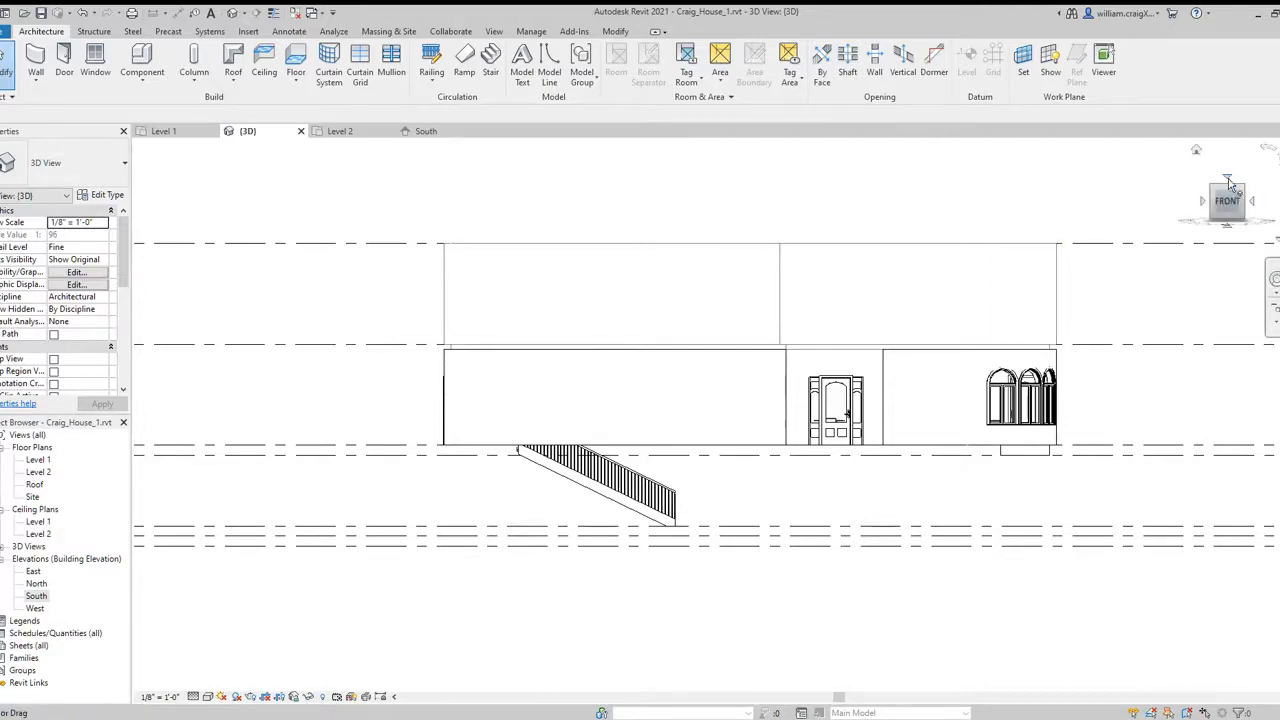
{"action": "left_click", "coordinate": [1230, 184]}
{"action": "scroll", "coordinate": [766, 452], "scroll_direction": "up", "scroll_amount": 5}
Set the base offset of all the exterior walls on the Level 2 plan, including the curved corner, to -0' 6".
{"action": "left_click", "coordinate": [364, 133]}
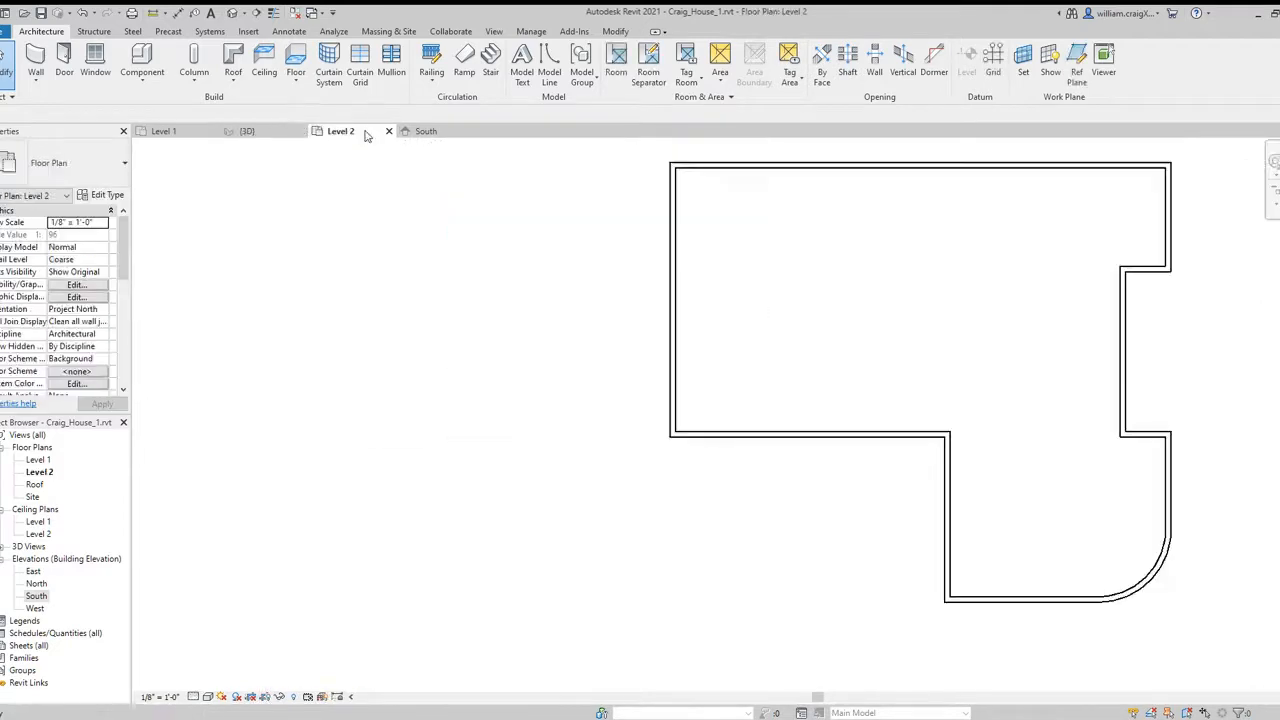
{"action": "left_click", "coordinate": [673, 306]}
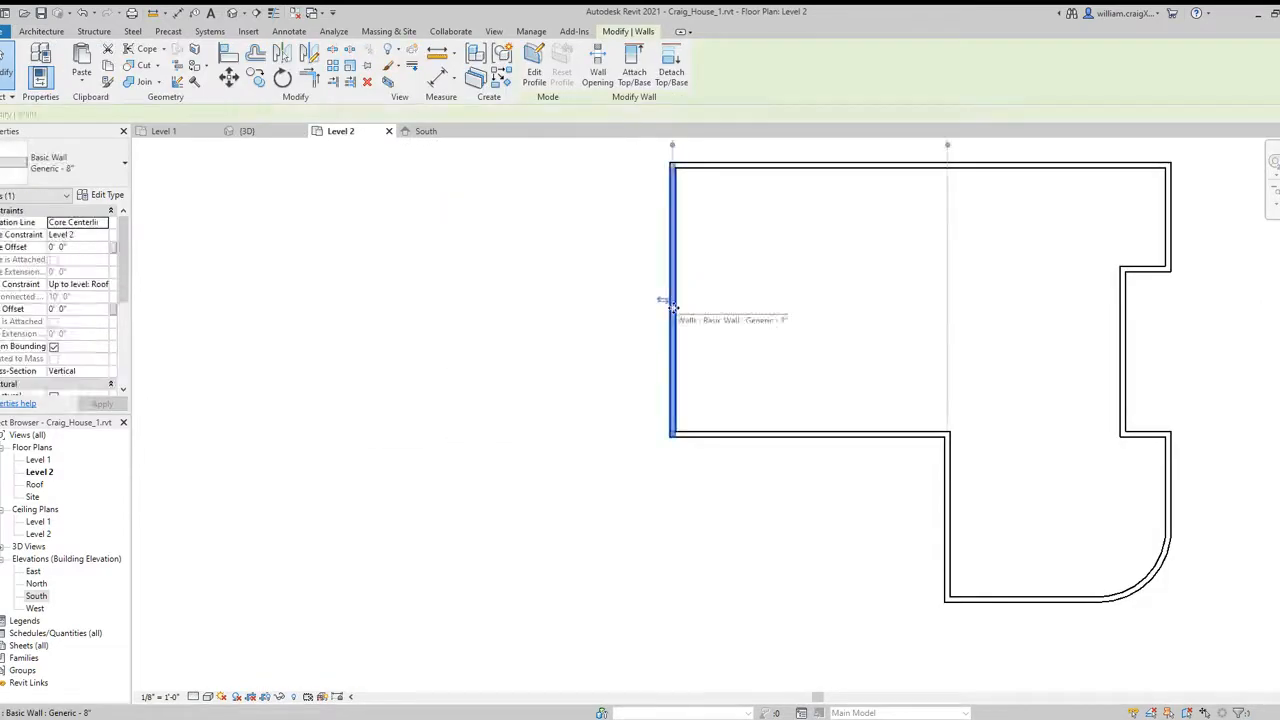
{"action": "left_click", "coordinate": [950, 178], "text": "ctrl"}
{"action": "left_click", "coordinate": [1168, 228], "text": "ctrl"}
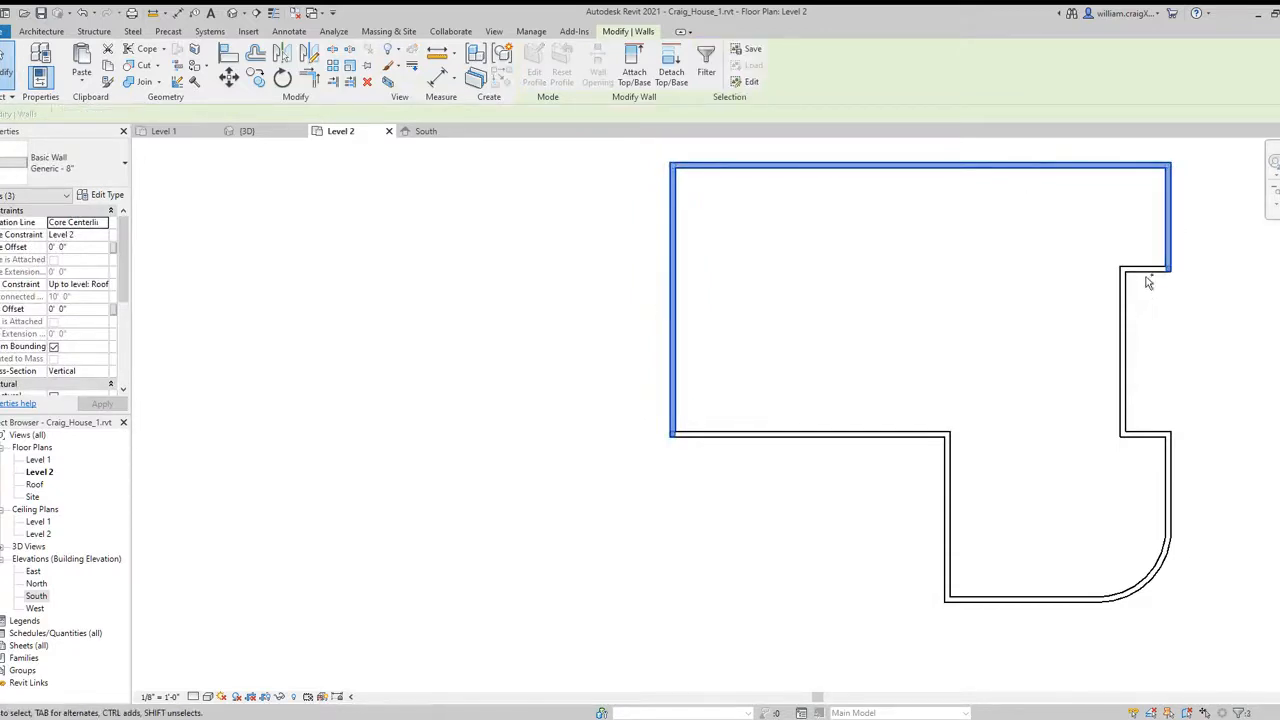
{"action": "left_click", "coordinate": [1146, 272], "text": "ctrl"}
{"action": "left_click", "coordinate": [1124, 304], "text": "ctrl"}
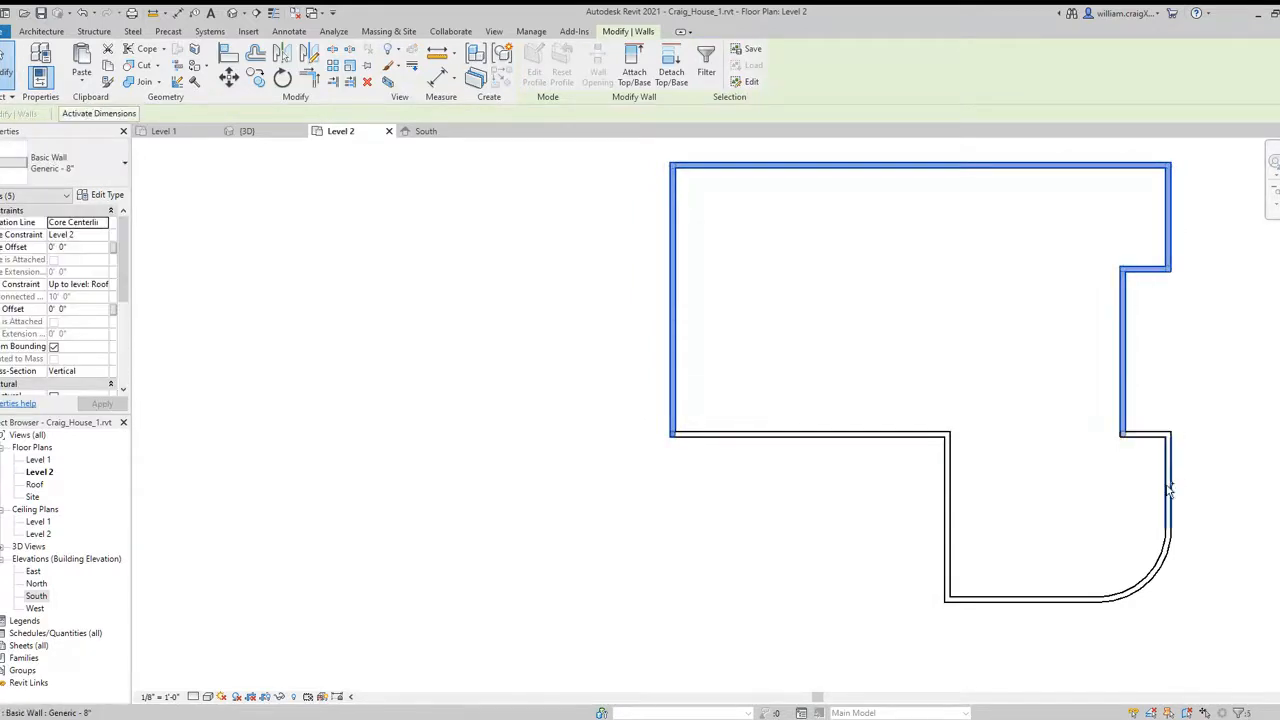
{"action": "left_click", "coordinate": [1151, 440], "text": "ctrl"}
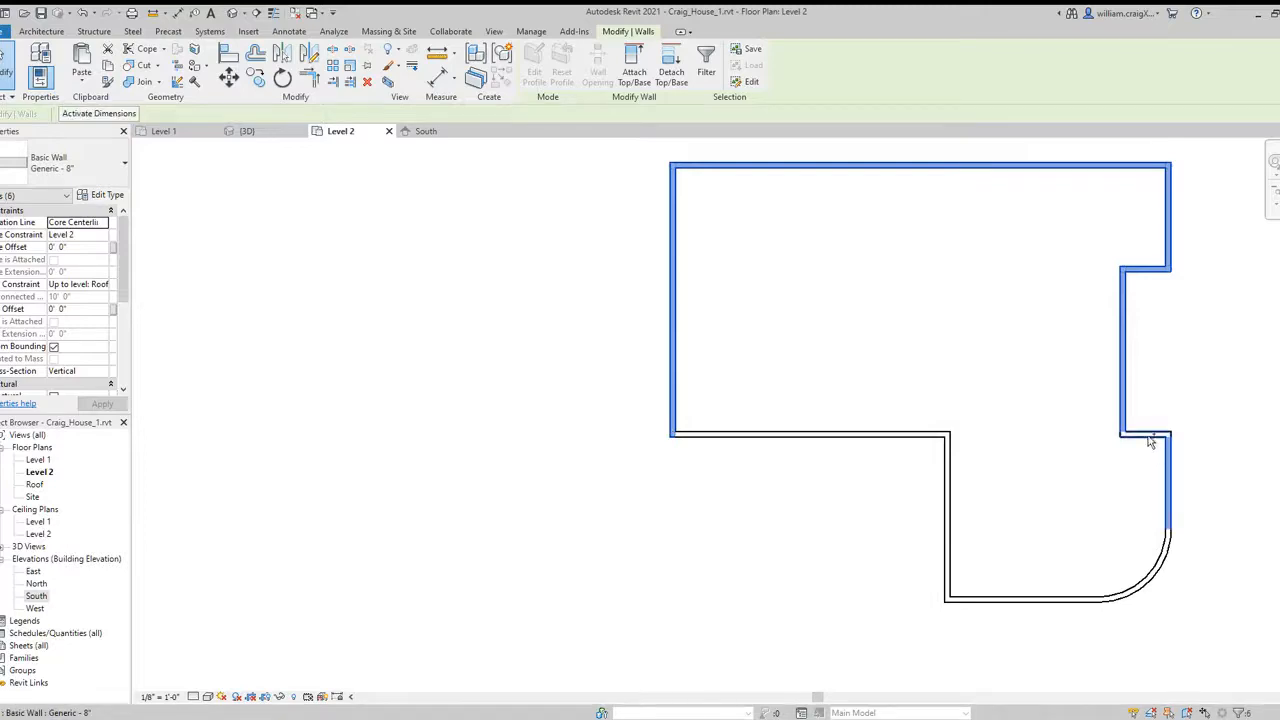
{"action": "left_click", "coordinate": [1168, 490], "text": "ctrl"}
{"action": "left_click", "coordinate": [1152, 568], "text": "ctrl"}
{"action": "left_click", "coordinate": [1088, 600], "text": "ctrl"}
{"action": "left_click", "coordinate": [948, 538], "text": "ctrl"}
{"action": "left_click", "coordinate": [950, 518], "text": "ctrl"}
{"action": "left_click", "coordinate": [889, 434], "text": "ctrl"}
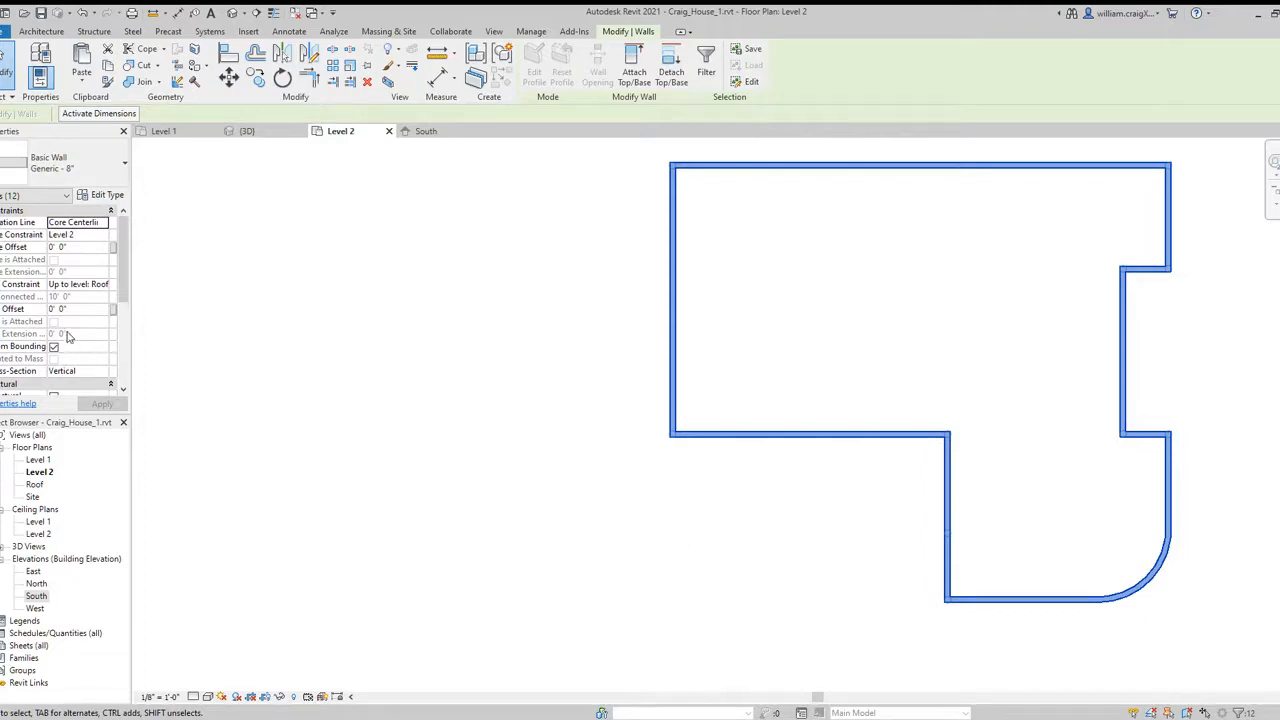
{"action": "left_click", "coordinate": [72, 247]}
{"action": "type", "text": "-"}
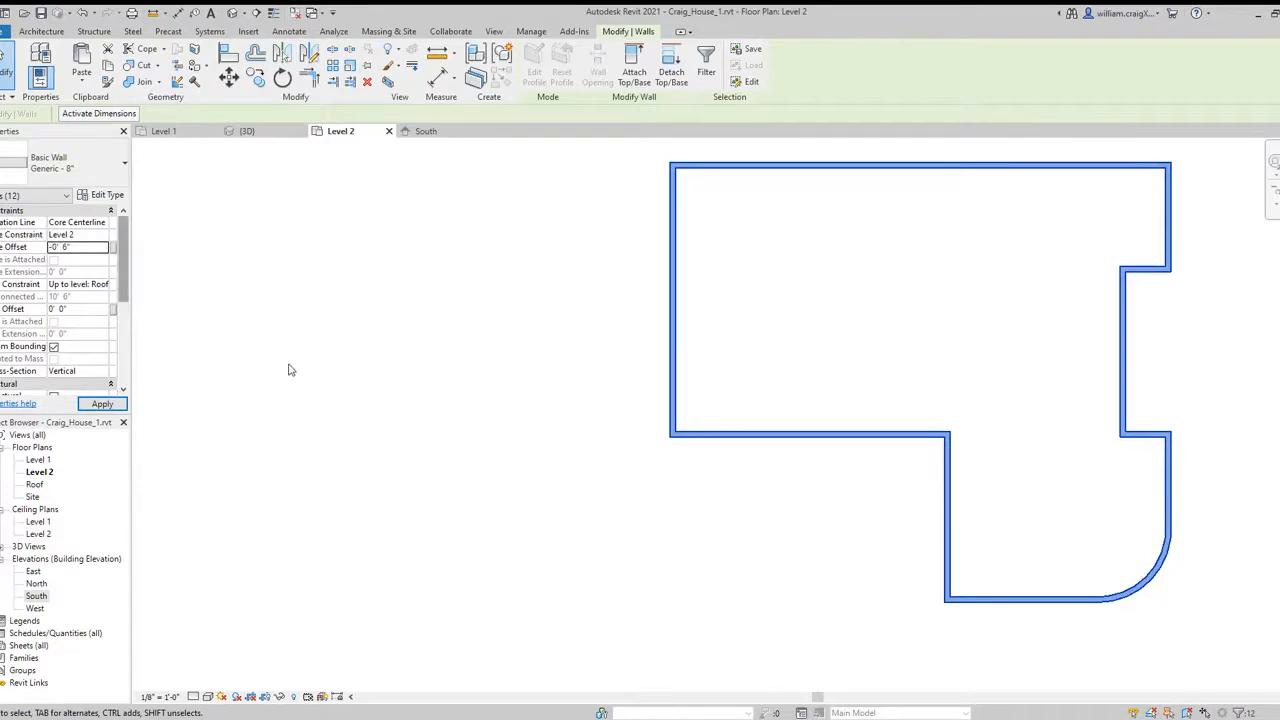
{"action": "left_click", "coordinate": [106, 406]}
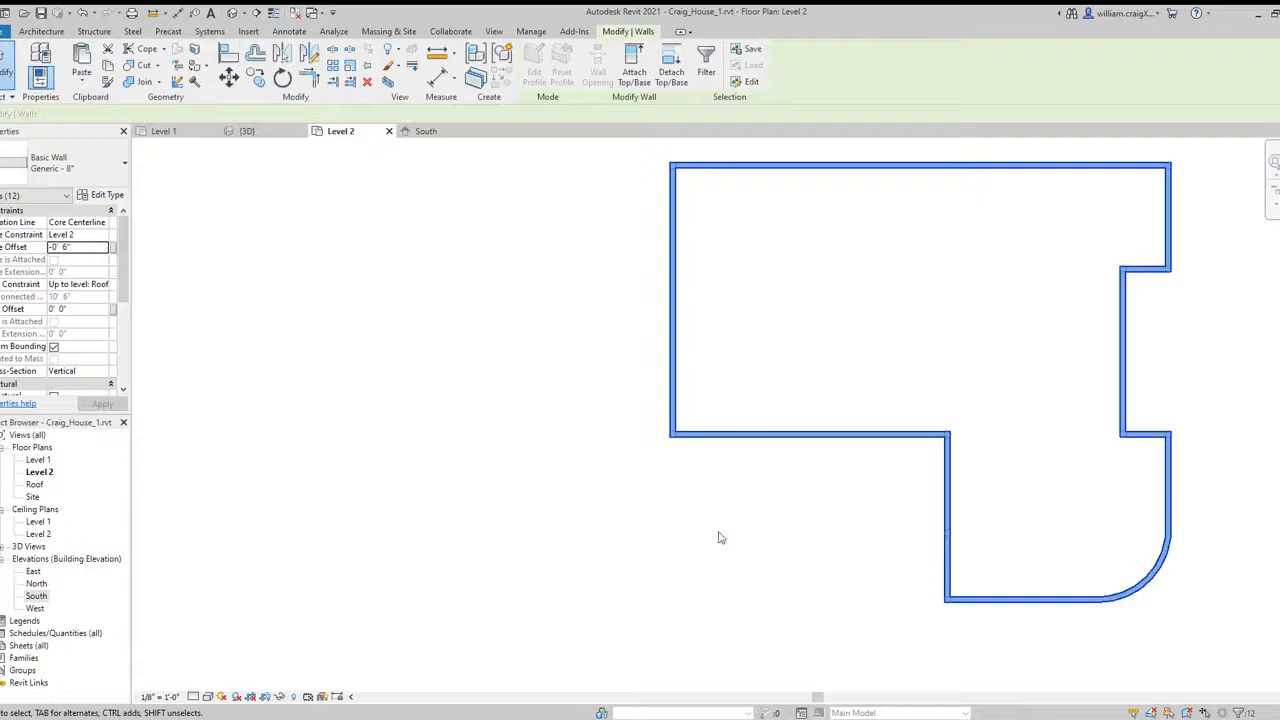
Examine the junction between the lowered second-storey walls and the first storey in 3D, along with the whole upper floor from above.
{"action": "left_click", "coordinate": [243, 131]}
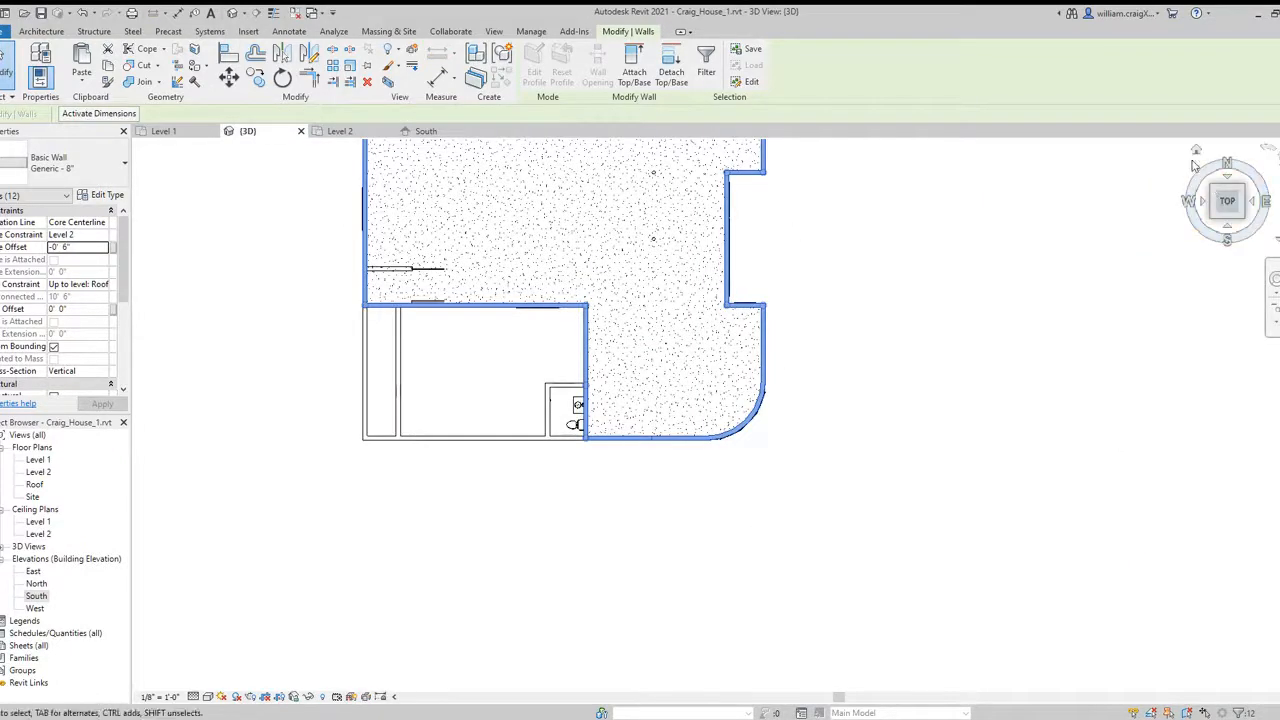
{"action": "left_click", "coordinate": [1194, 148]}
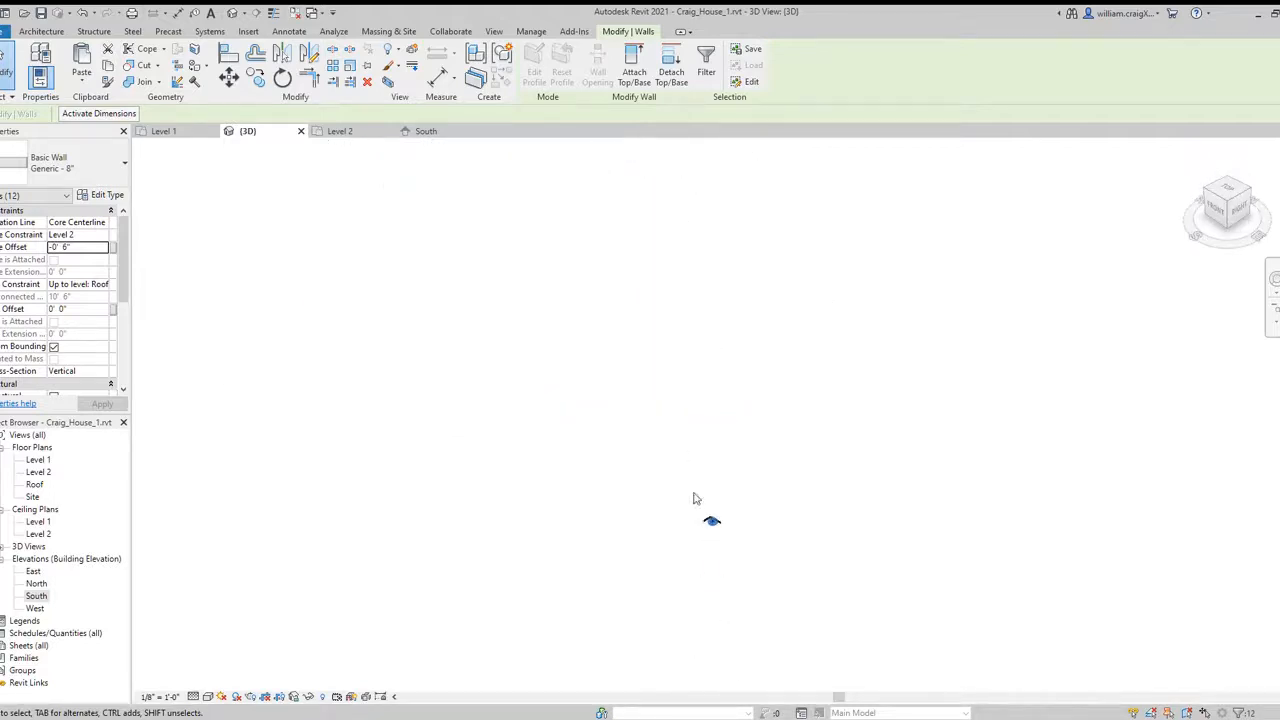
{"action": "scroll", "coordinate": [684, 494], "scroll_direction": "up", "scroll_amount": 2}
{"action": "scroll", "coordinate": [714, 560], "scroll_direction": "up", "scroll_amount": 4}
{"action": "scroll", "coordinate": [718, 534], "scroll_direction": "up", "scroll_amount": 8}
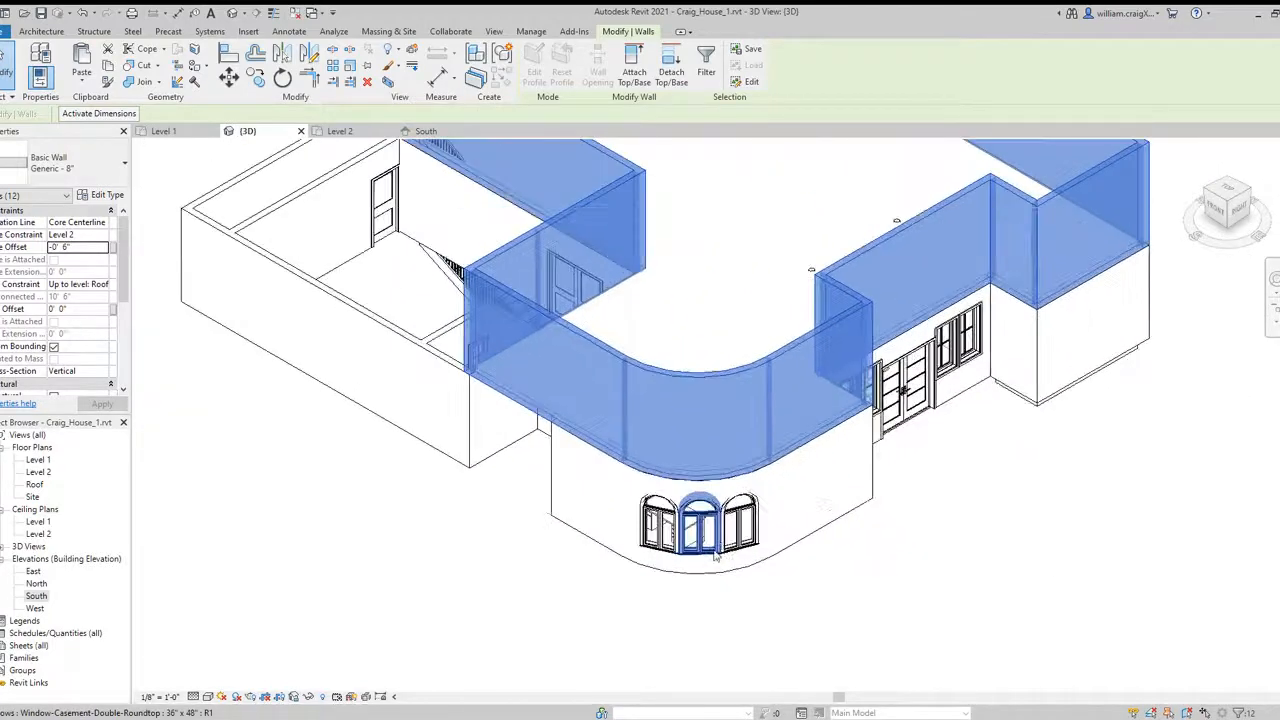
{"action": "left_click", "coordinate": [853, 541]}
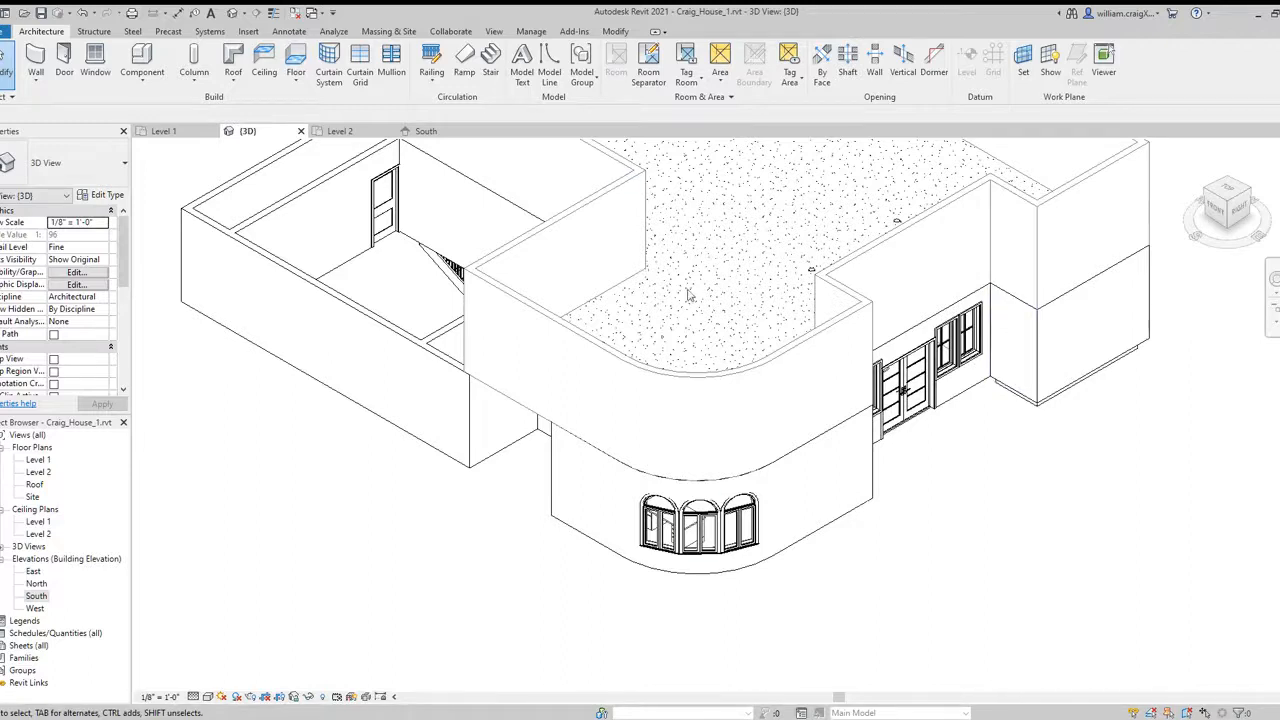
{"action": "left_click_drag", "start_coordinate": [1236, 204], "coordinate": [1242, 222]}
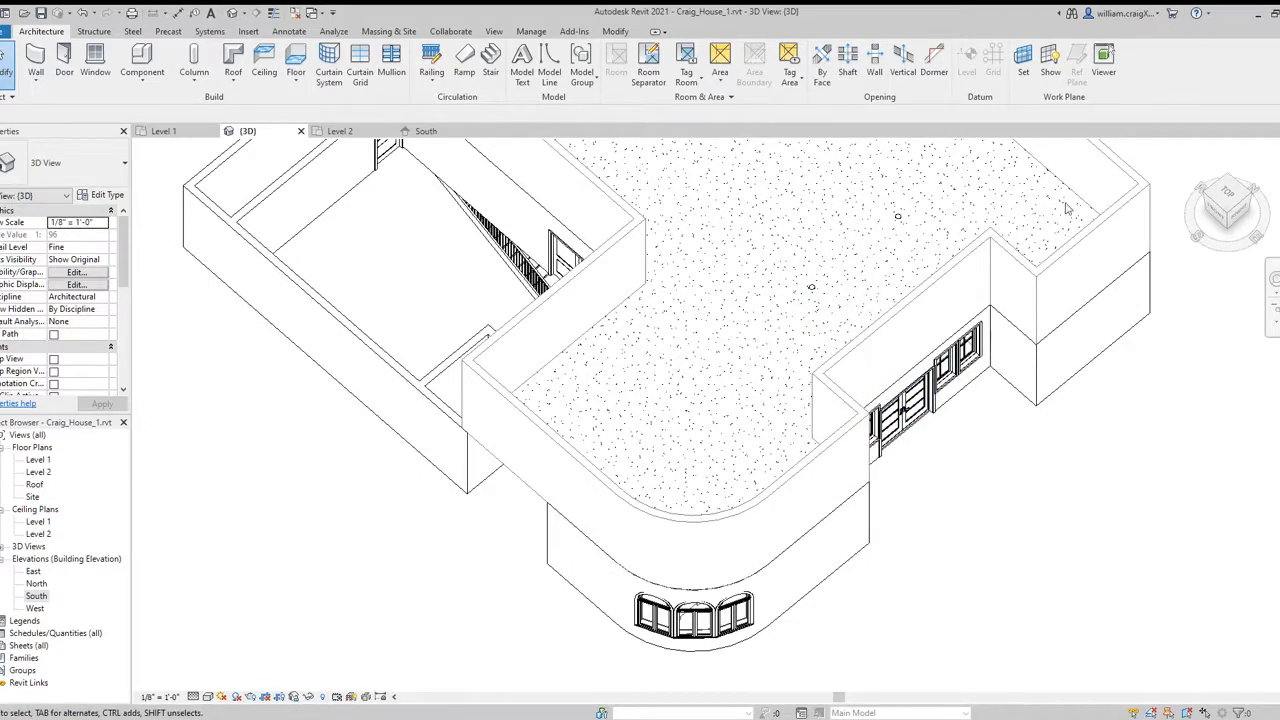
{"action": "scroll", "coordinate": [676, 196], "scroll_direction": "down", "scroll_amount": 3}
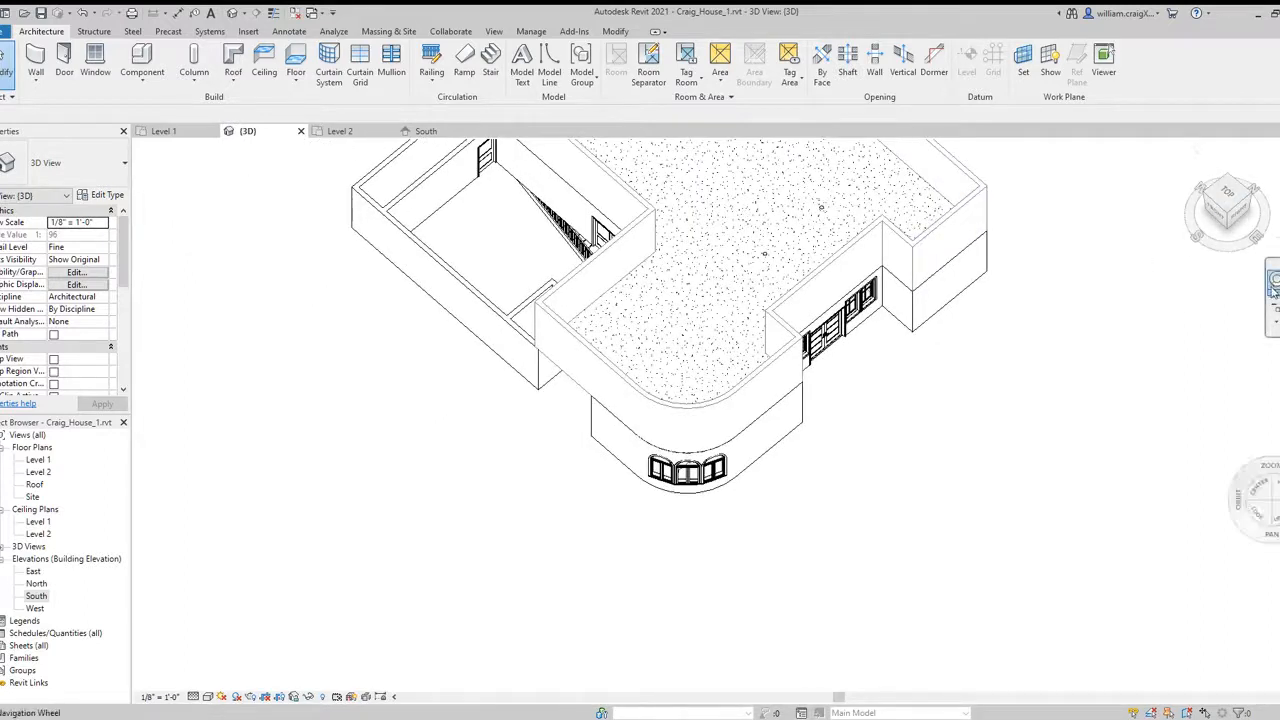
{"action": "left_click", "coordinate": [1273, 285]}
{"action": "left_click_drag", "start_coordinate": [989, 357], "coordinate": [1082, 542]}
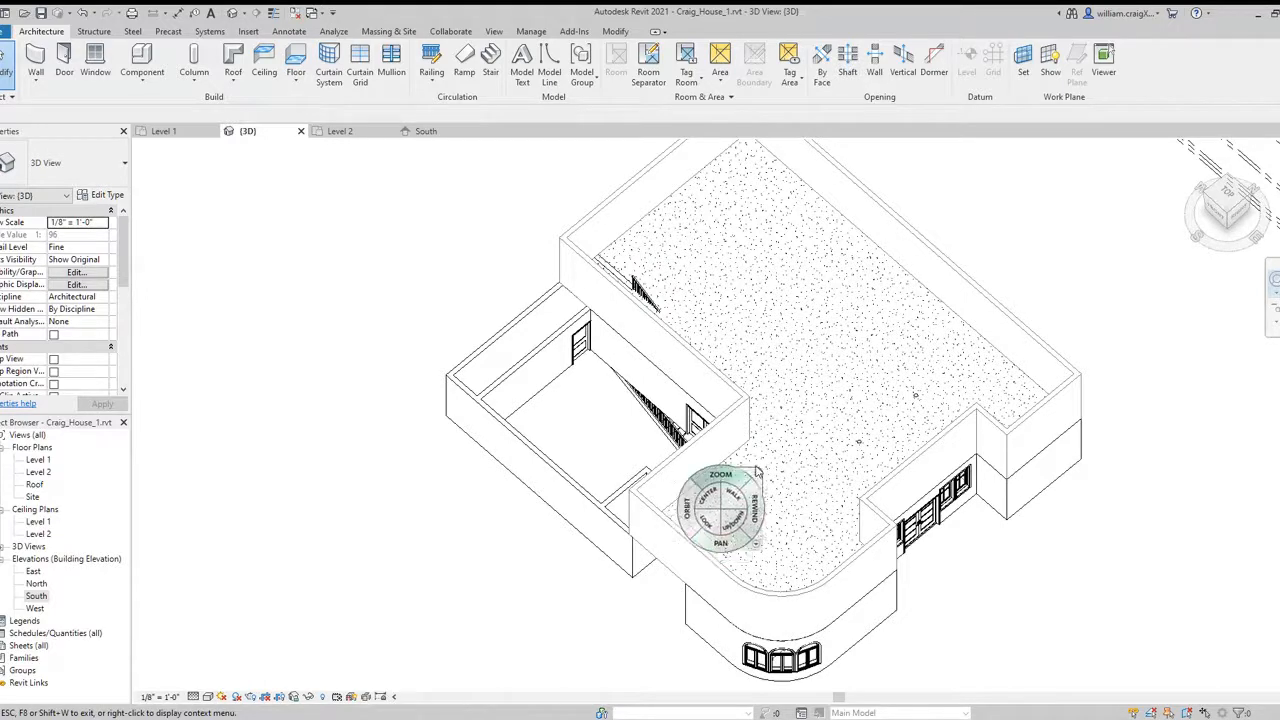
{"action": "left_click", "coordinate": [758, 474]}
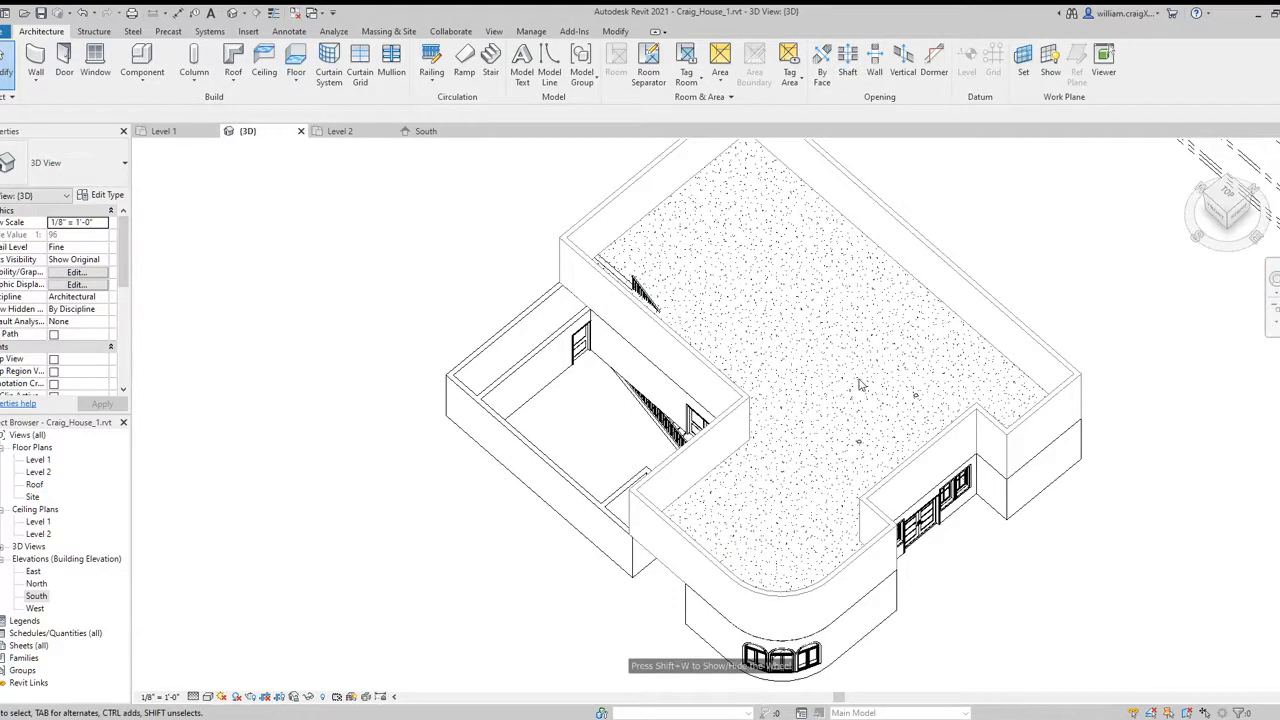